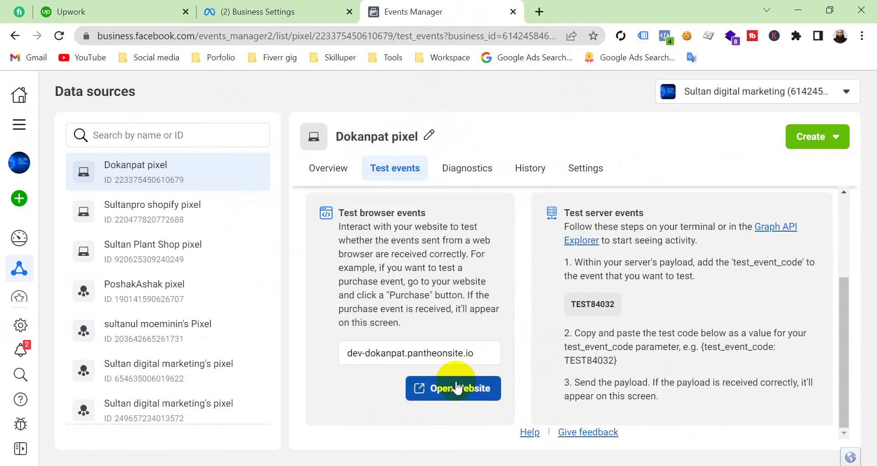
- Open dev-dokanpat.pantheonsite.io from the Dokanpat pixel's browser event test and check the received events in Events Manager
{"action": "left_click", "coordinate": [457, 388]}
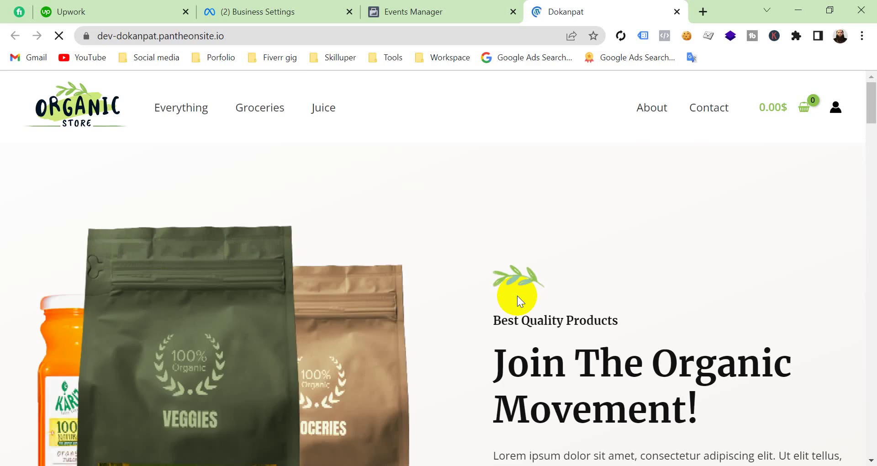
{"action": "scroll", "coordinate": [592, 277], "scroll_direction": "down", "scroll_amount": 10}
{"action": "scroll", "coordinate": [522, 248], "scroll_direction": "down", "scroll_amount": 4}
{"action": "scroll", "coordinate": [533, 250], "scroll_direction": "up", "scroll_amount": 14}
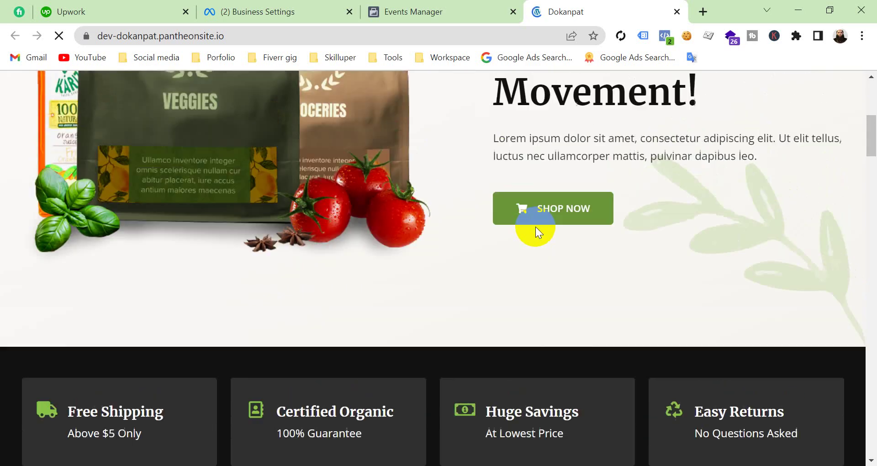
{"action": "left_click", "coordinate": [427, 13]}
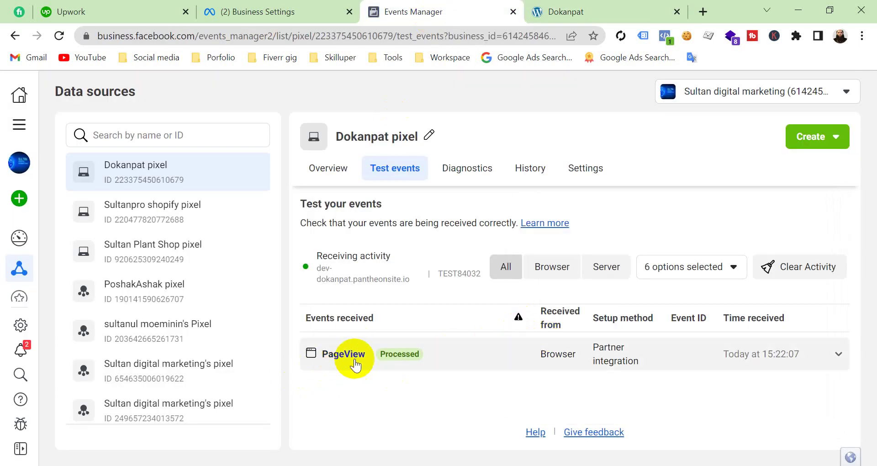
- Visit the Hand Sanitizer product page on the store and check which events the Dokanpat pixel test receives
{"action": "left_click", "coordinate": [572, 14]}
{"action": "scroll", "coordinate": [499, 281], "scroll_direction": "down", "scroll_amount": 1}
{"action": "scroll", "coordinate": [499, 282], "scroll_direction": "down", "scroll_amount": 10}
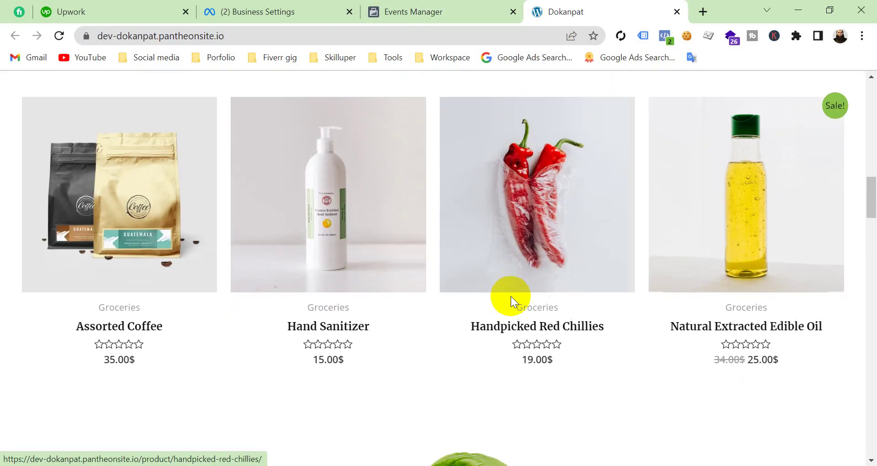
{"action": "left_click", "coordinate": [333, 328]}
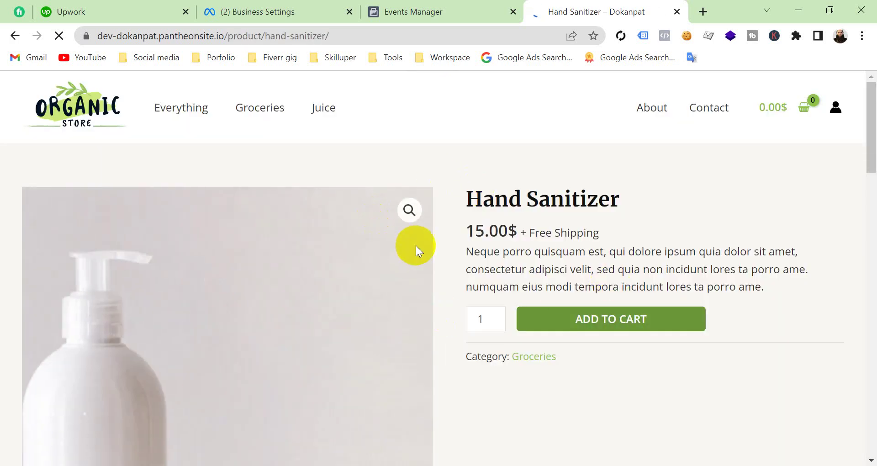
{"action": "scroll", "coordinate": [470, 298], "scroll_direction": "down", "scroll_amount": 7}
{"action": "scroll", "coordinate": [464, 289], "scroll_direction": "down", "scroll_amount": 6}
{"action": "scroll", "coordinate": [464, 183], "scroll_direction": "up", "scroll_amount": 15}
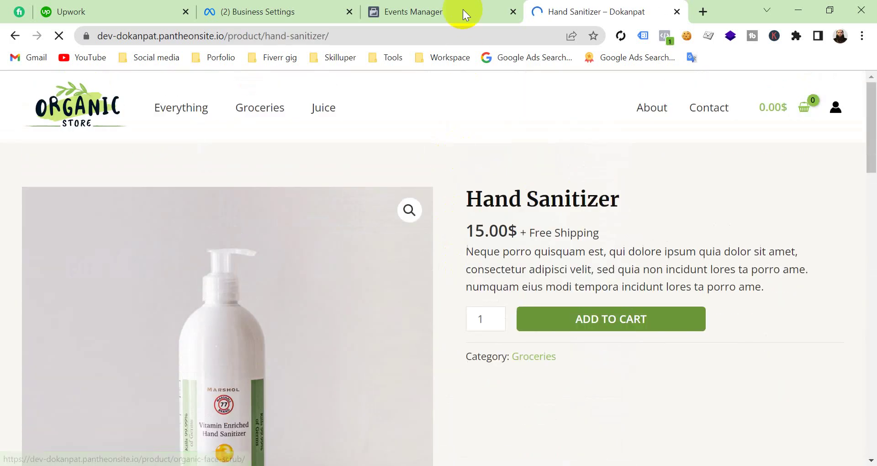
{"action": "left_click", "coordinate": [447, 12]}
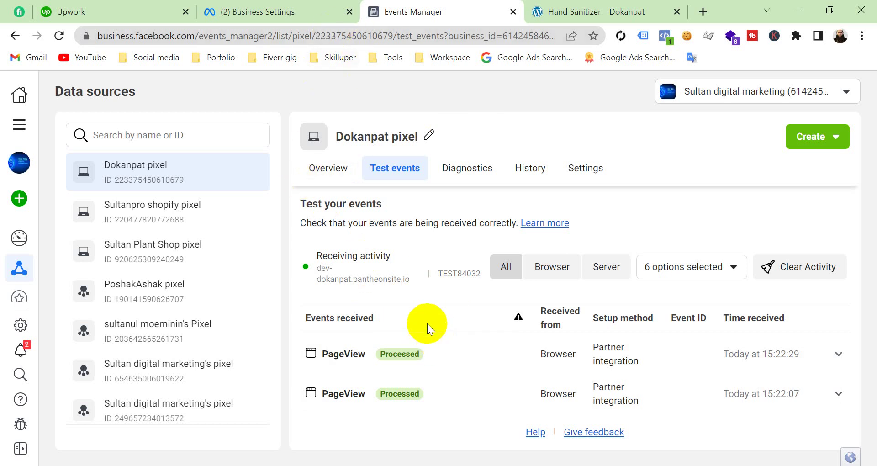
{"action": "key", "text": "alt+Tab"}
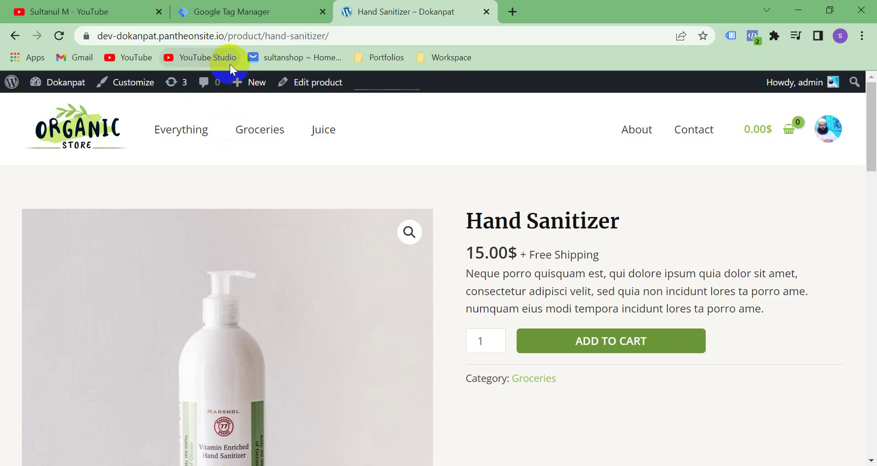
{"action": "left_click", "coordinate": [259, 5]}
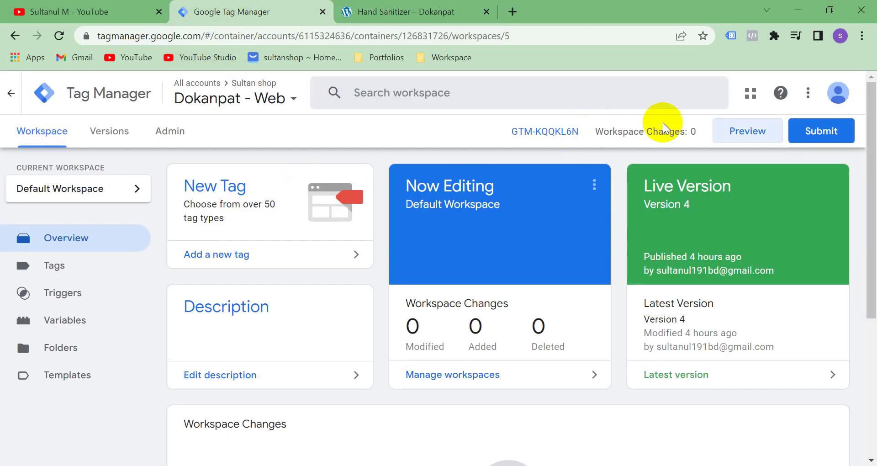
{"action": "left_click", "coordinate": [752, 135]}
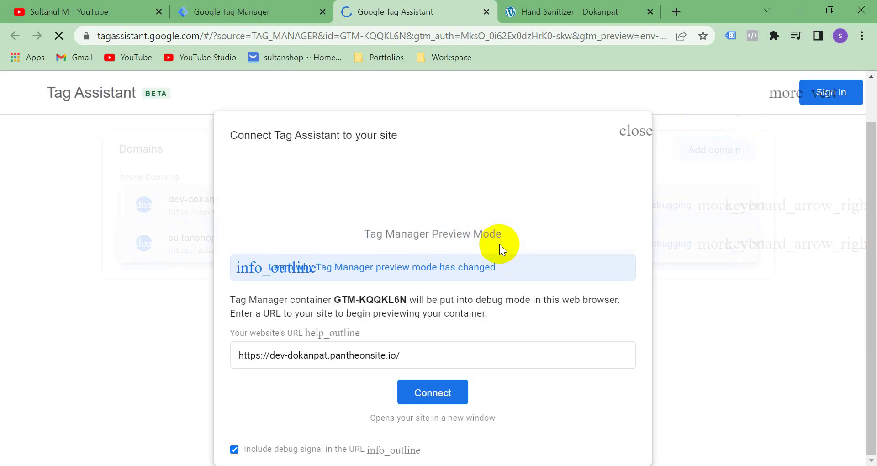
{"action": "left_click", "coordinate": [431, 394]}
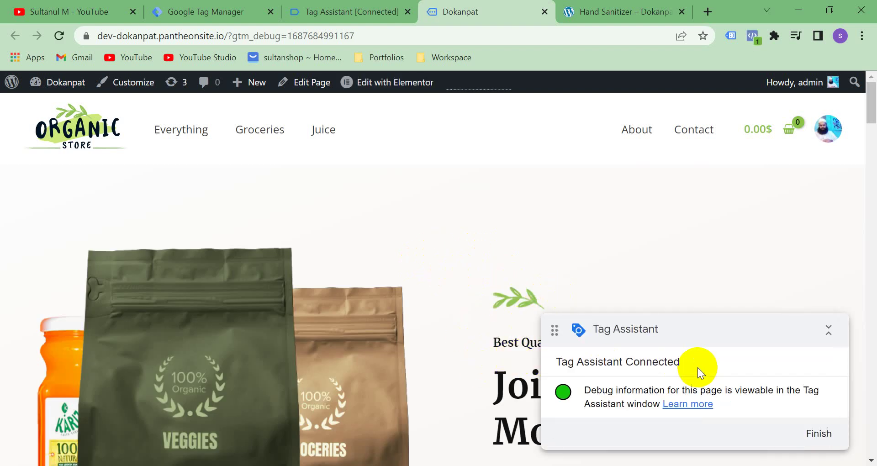
{"action": "left_click", "coordinate": [354, 10]}
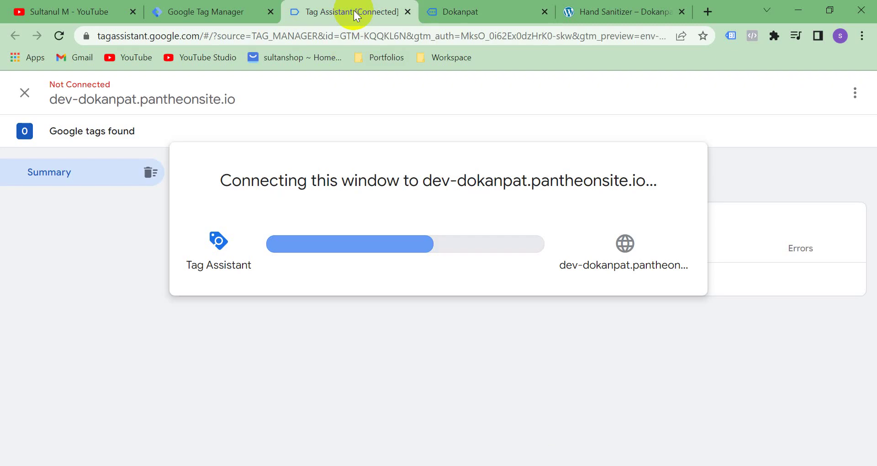
{"action": "left_click", "coordinate": [446, 328]}
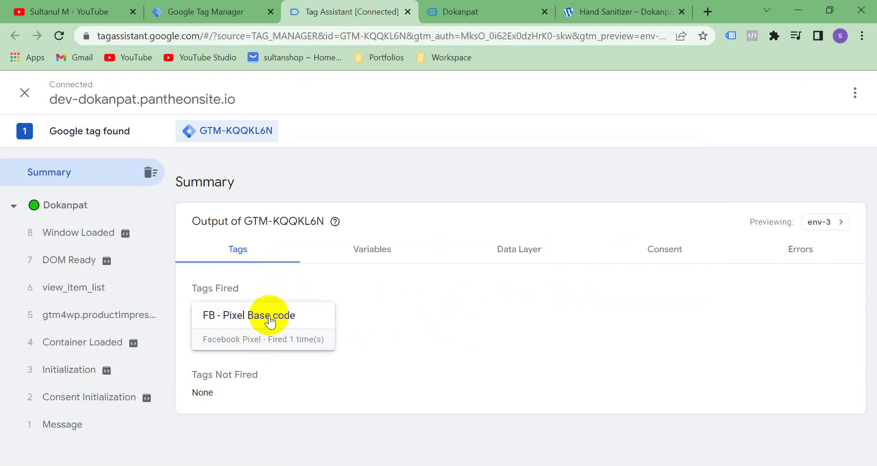
- Open the Hand Sanitizer product page in the connected debug session of the store
{"action": "left_click", "coordinate": [464, 19]}
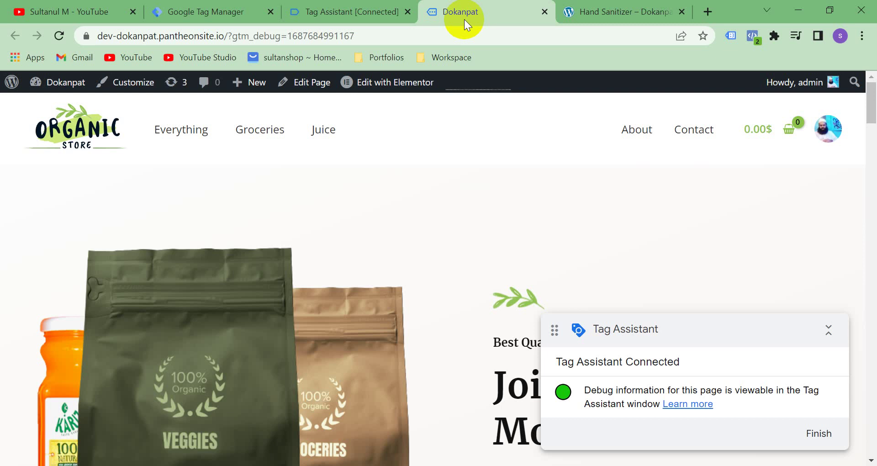
{"action": "scroll", "coordinate": [440, 358], "scroll_direction": "down", "scroll_amount": 10}
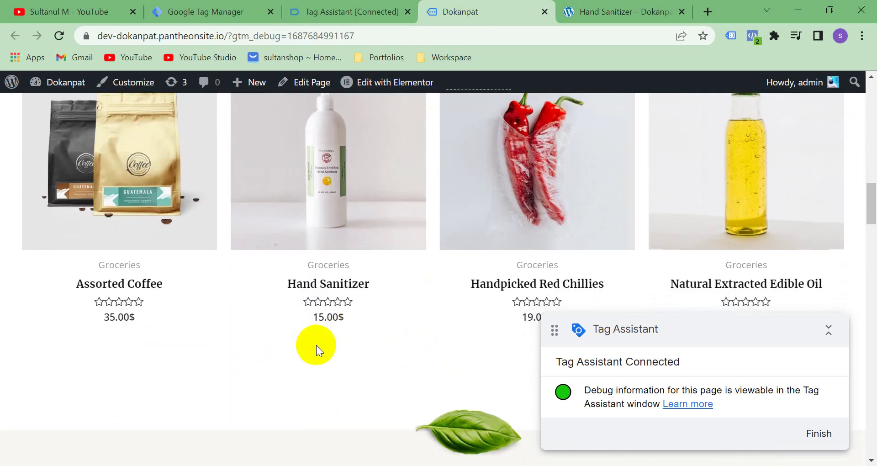
{"action": "scroll", "coordinate": [316, 345], "scroll_direction": "up", "scroll_amount": 1}
{"action": "left_click", "coordinate": [336, 300]}
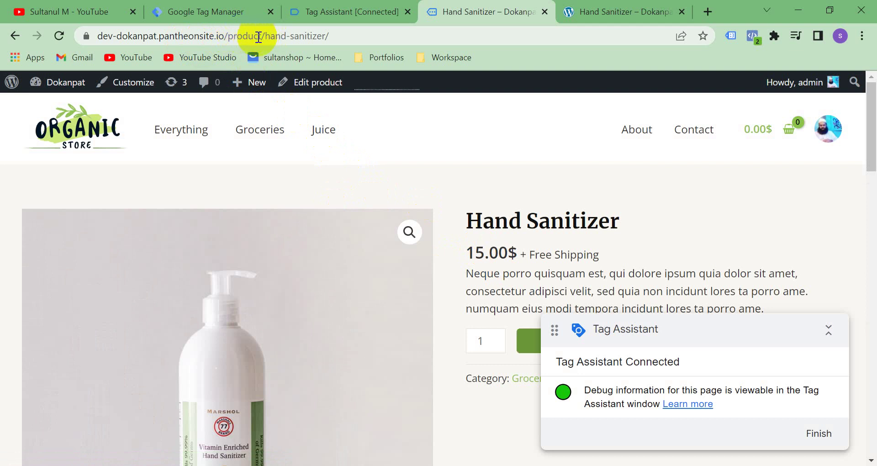
{"action": "left_click", "coordinate": [238, 36]}
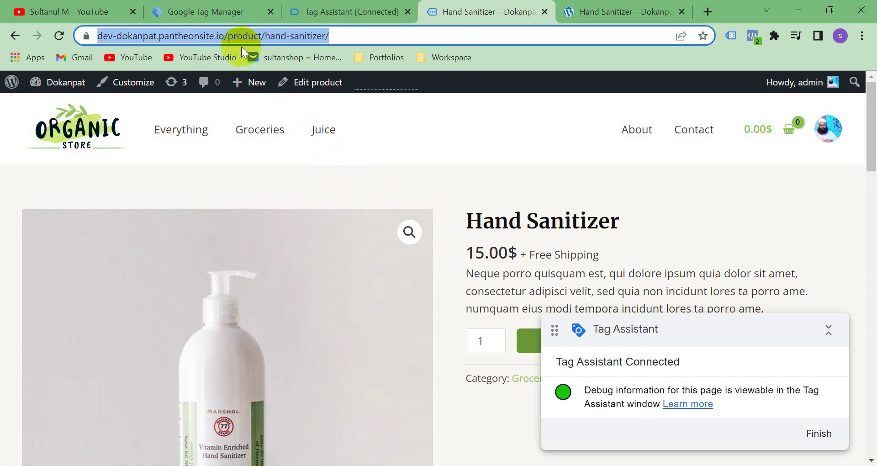
- Inspect the data layer of the product page's view_item event in Tag Assistant and copy the event name view_item
{"action": "left_click", "coordinate": [320, 12]}
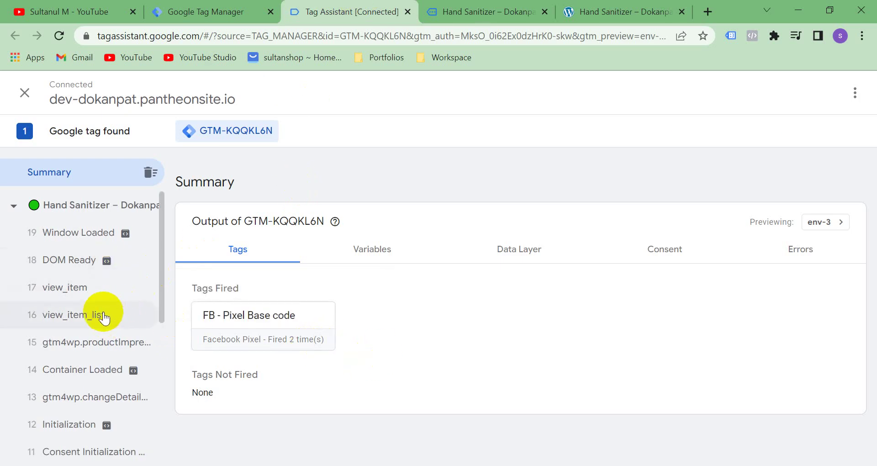
{"action": "left_click", "coordinate": [82, 288]}
{"action": "scroll", "coordinate": [570, 309], "scroll_direction": "down", "scroll_amount": 1}
{"action": "left_click", "coordinate": [512, 293]}
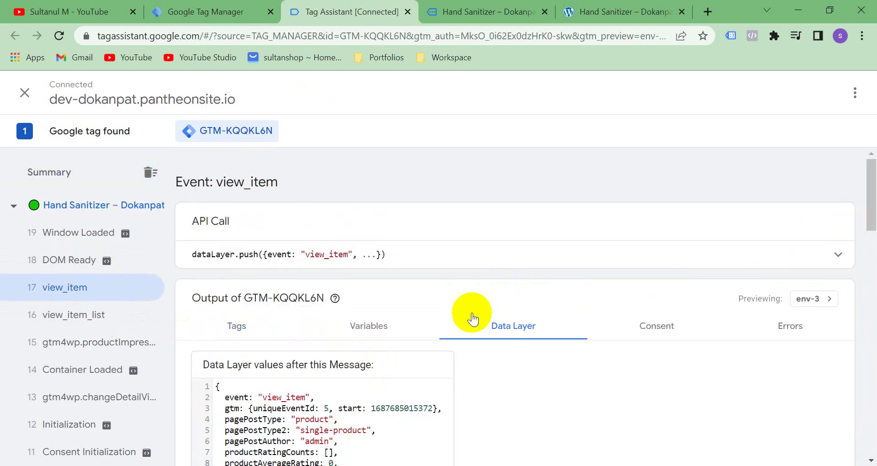
{"action": "scroll", "coordinate": [338, 275], "scroll_direction": "down", "scroll_amount": 1}
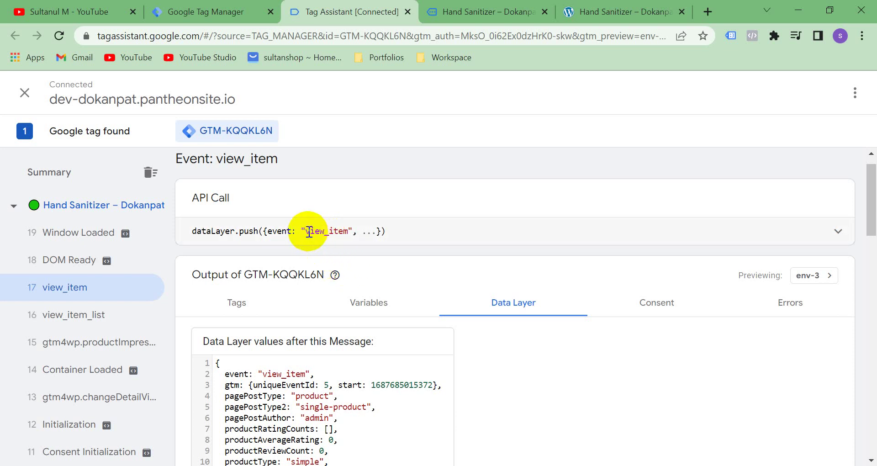
{"action": "left_click_drag", "start_coordinate": [306, 230], "coordinate": [348, 231]}
{"action": "key", "text": "ctrl+c"}
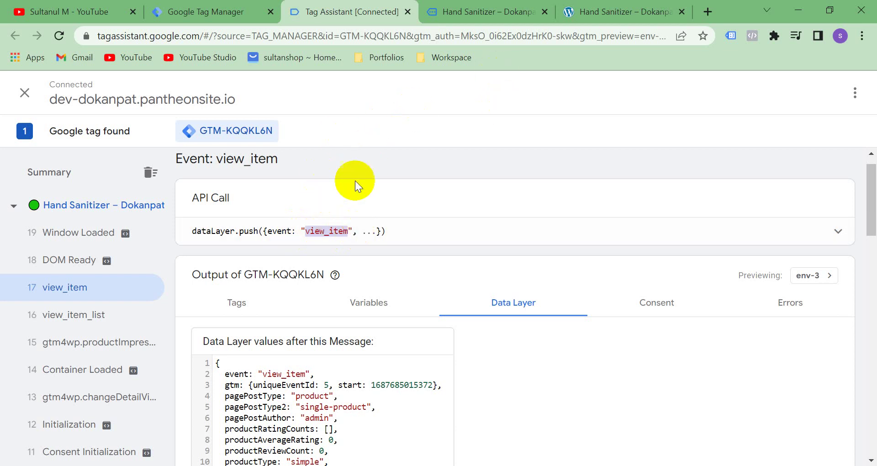
- Start a new trigger in the Dokanpat container's default workspace in Google Tag Manager
{"action": "left_click", "coordinate": [215, 11]}
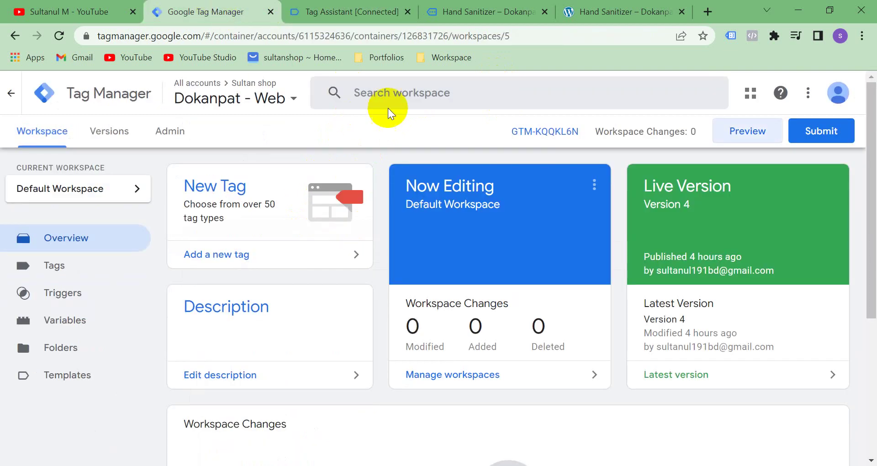
{"action": "left_click", "coordinate": [70, 268]}
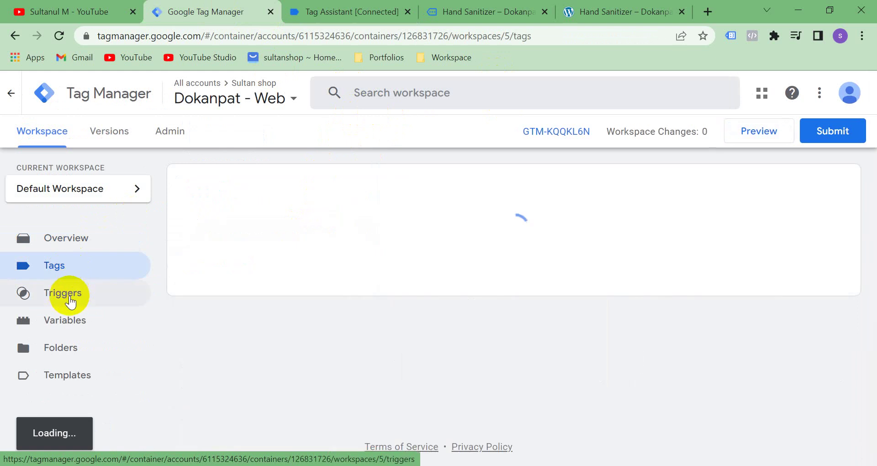
{"action": "left_click", "coordinate": [63, 293]}
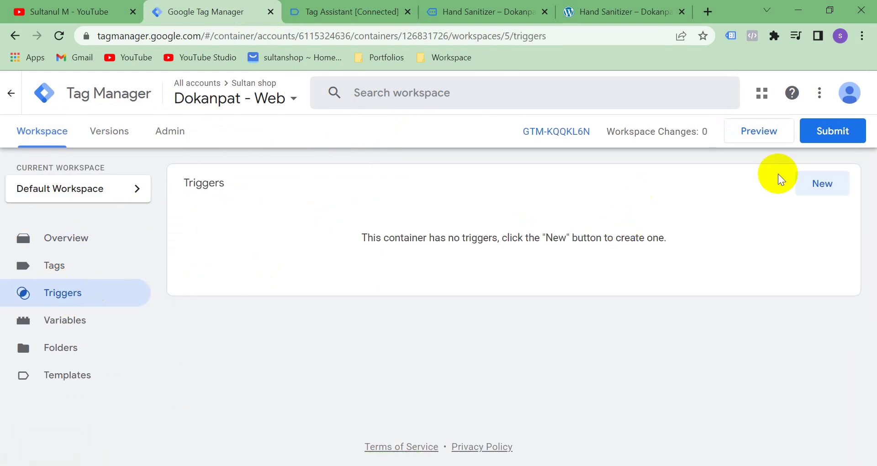
{"action": "left_click", "coordinate": [825, 184]}
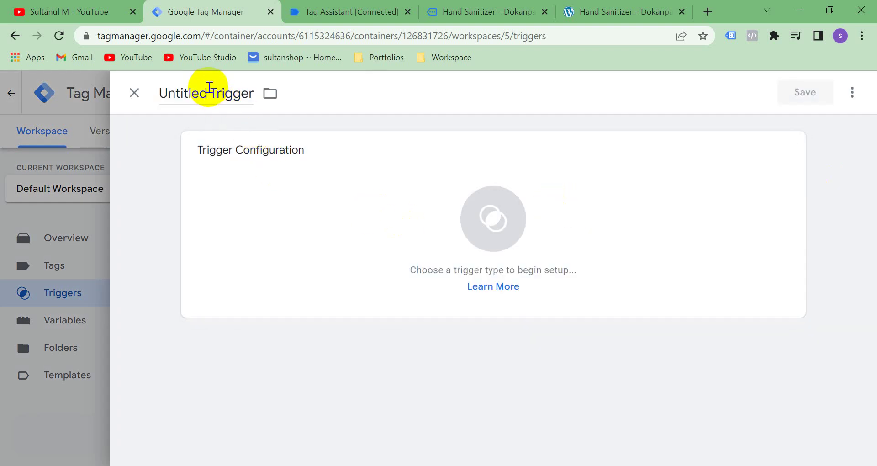
- Name the new trigger "FB - ViewContent - Trigger"
{"action": "left_click", "coordinate": [209, 87]}
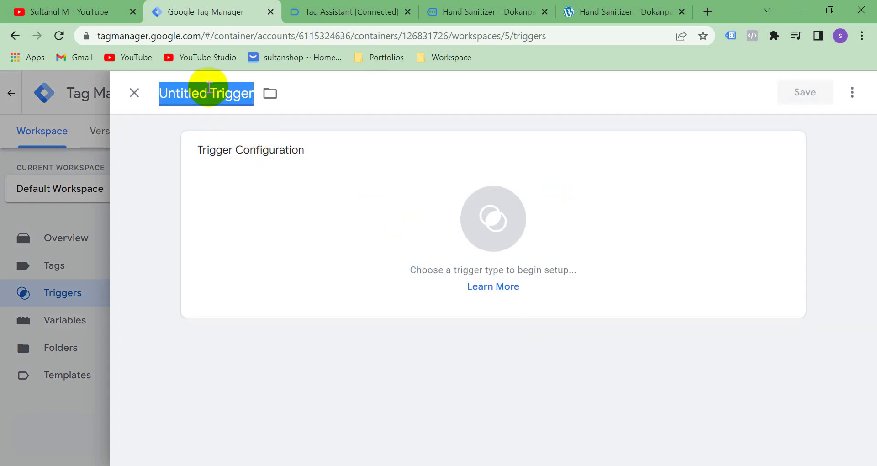
{"action": "type", "text": "অপ"}
{"action": "key", "text": "BackSpace"}
{"action": "key", "text": "BackSpace"}
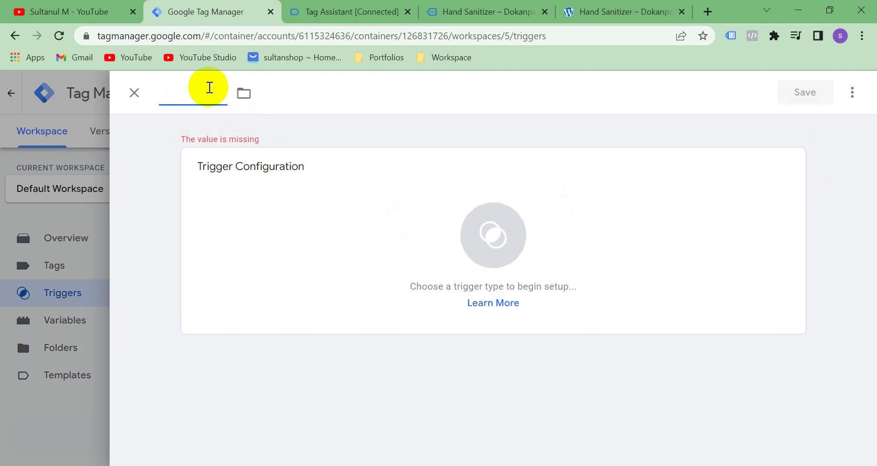
{"action": "type", "text": "Fb"}
{"action": "key", "text": "BackSpace"}
{"action": "type", "text": "B -"}
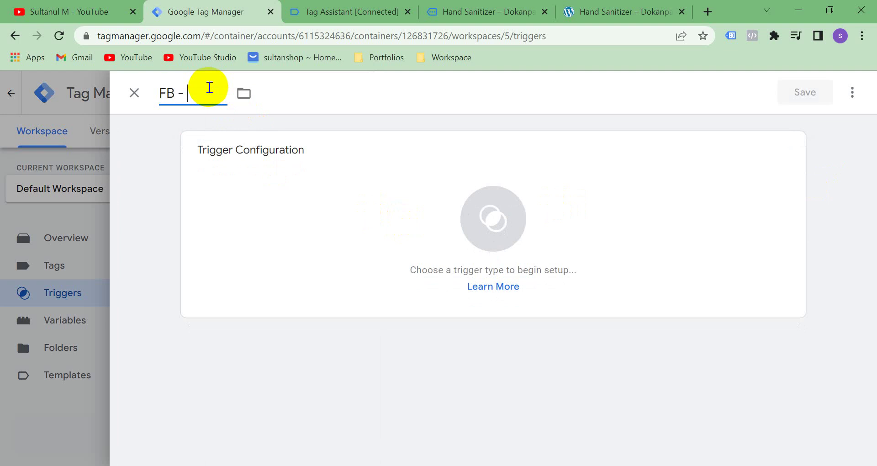
{"action": "type", "text": " ViewContent"}
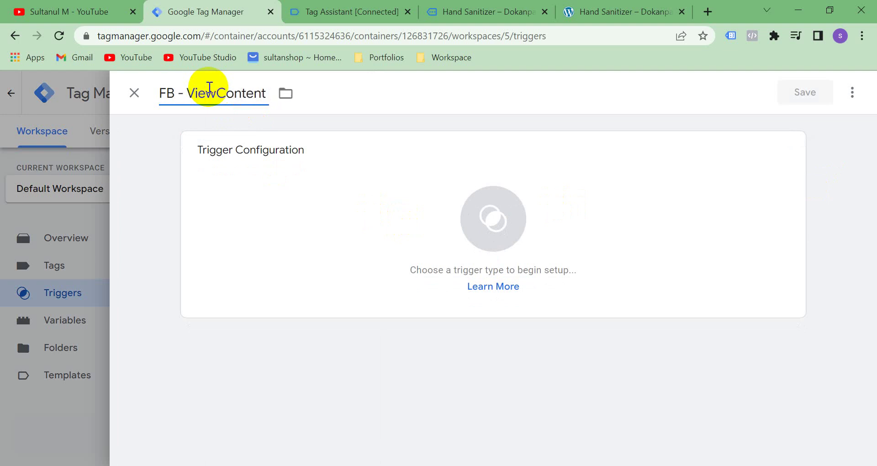
{"action": "type", "text": " - "}
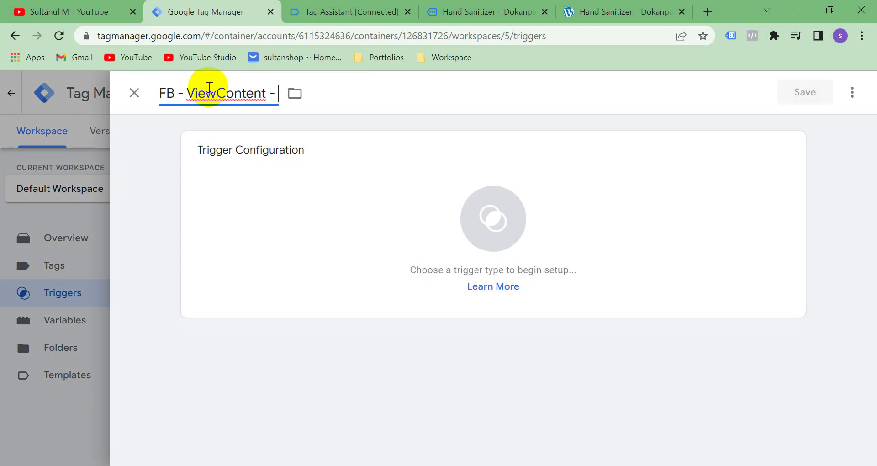
{"action": "type", "text": "T"}
{"action": "key", "text": "BackSpace"}
{"action": "type", "text": "rigger"}
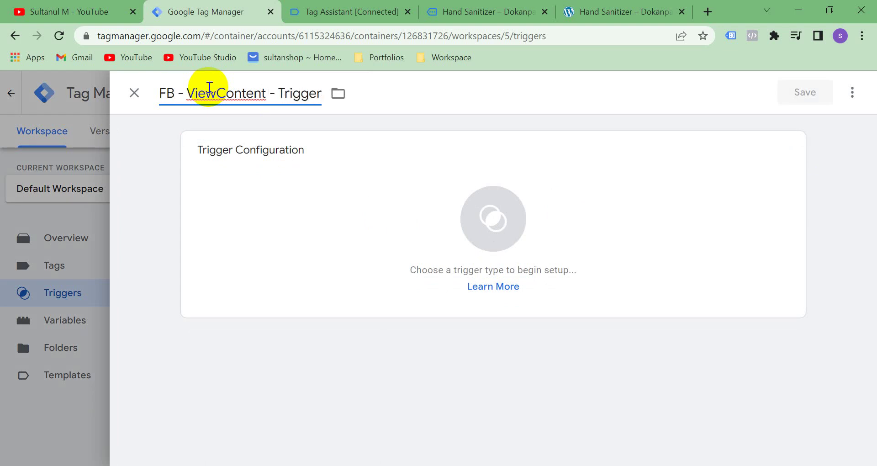
- Set the type of the FB - ViewContent - Trigger to Custom Event
{"action": "left_click", "coordinate": [486, 223]}
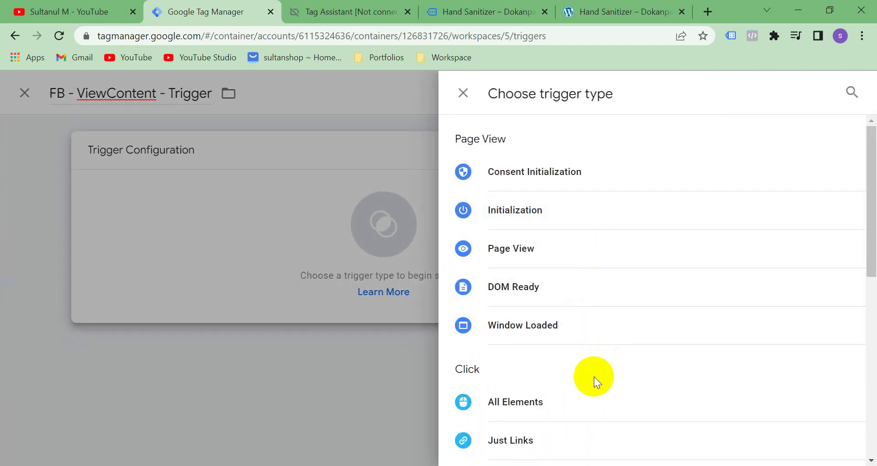
{"action": "scroll", "coordinate": [594, 376], "scroll_direction": "down", "scroll_amount": 9}
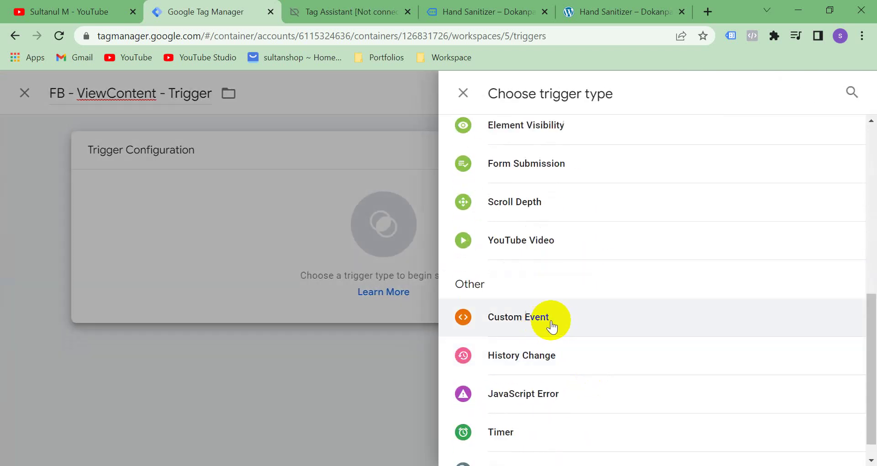
{"action": "left_click", "coordinate": [552, 320]}
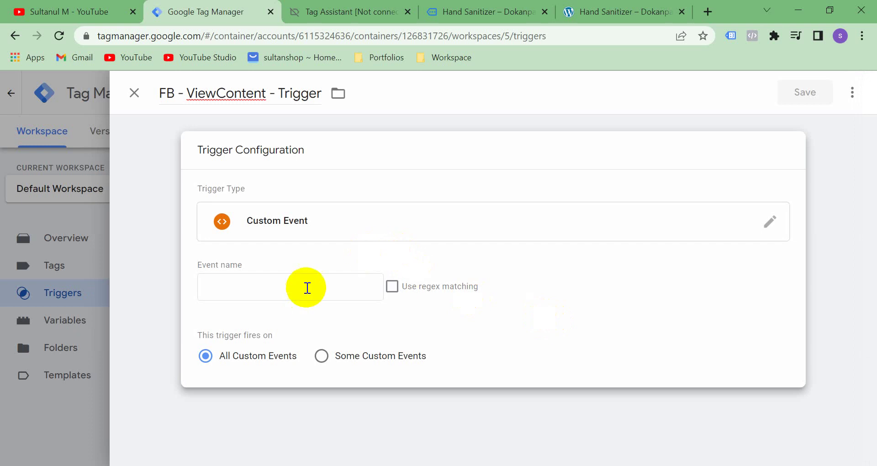
- Match the trigger's event name to the event in Tag Assistant's data layer, view_item, and save it firing on all custom events
{"action": "left_click", "coordinate": [460, 11]}
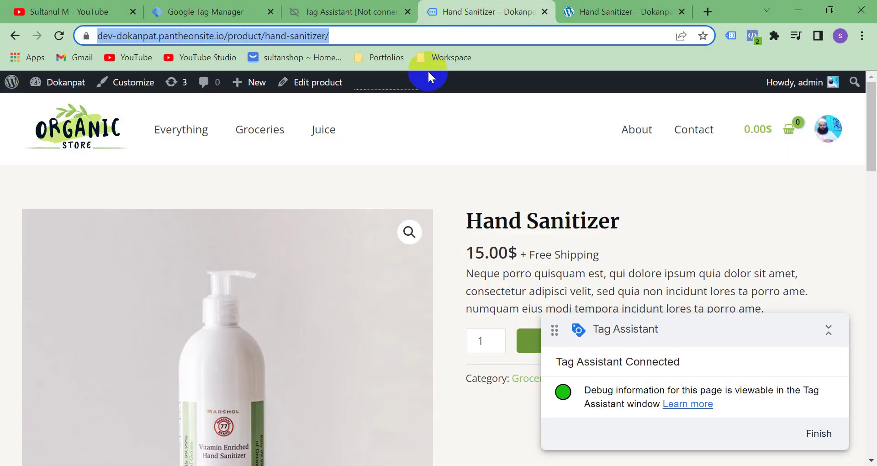
{"action": "left_click", "coordinate": [350, 12]}
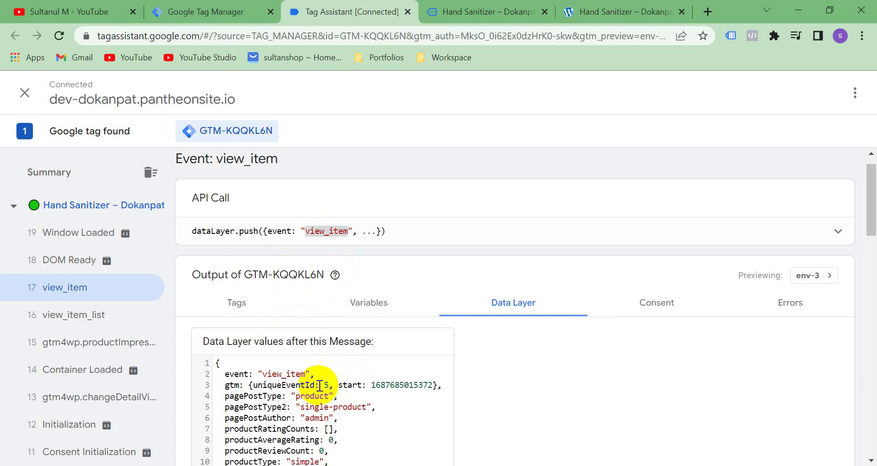
{"action": "scroll", "coordinate": [308, 351], "scroll_direction": "down", "scroll_amount": 2}
{"action": "scroll", "coordinate": [309, 351], "scroll_direction": "up", "scroll_amount": 1}
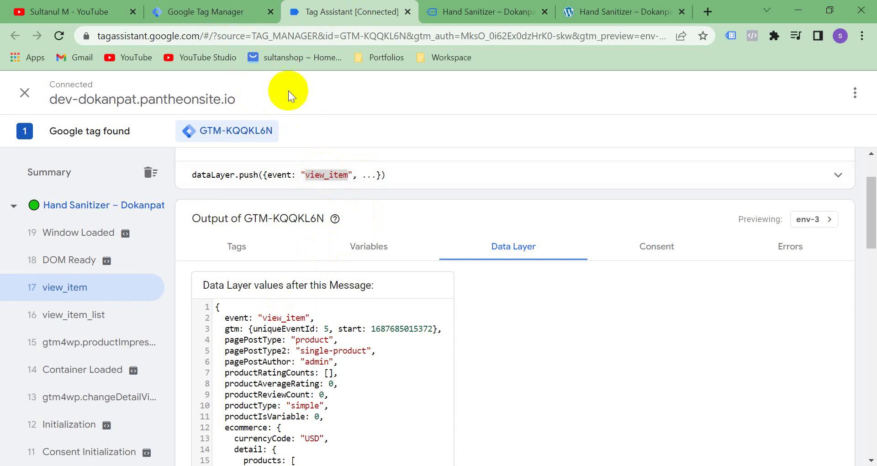
{"action": "left_click", "coordinate": [228, 13]}
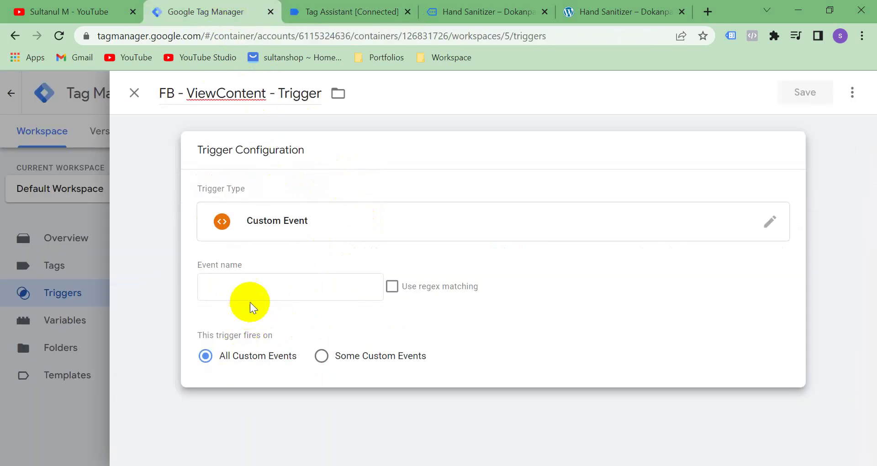
{"action": "left_click", "coordinate": [251, 286]}
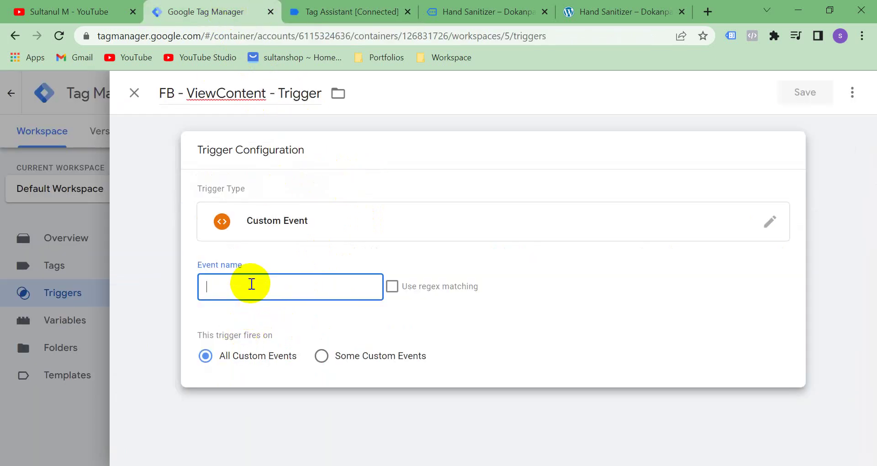
{"action": "key", "text": "ctrl+v"}
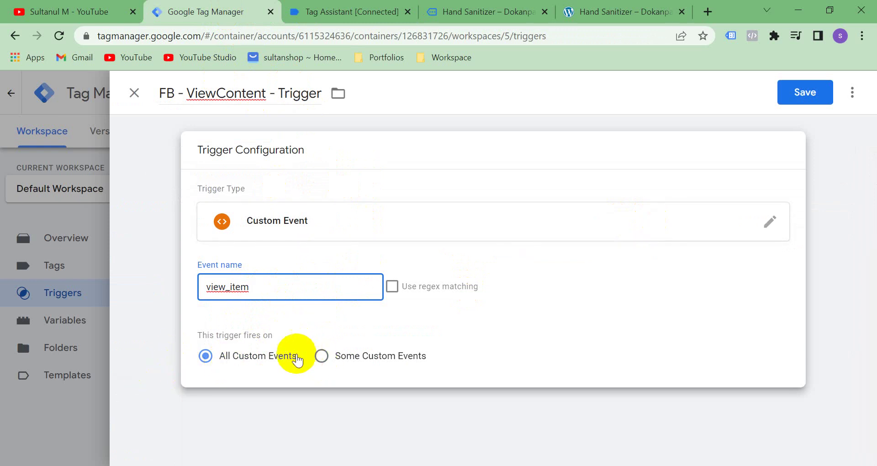
{"action": "left_click", "coordinate": [802, 93]}
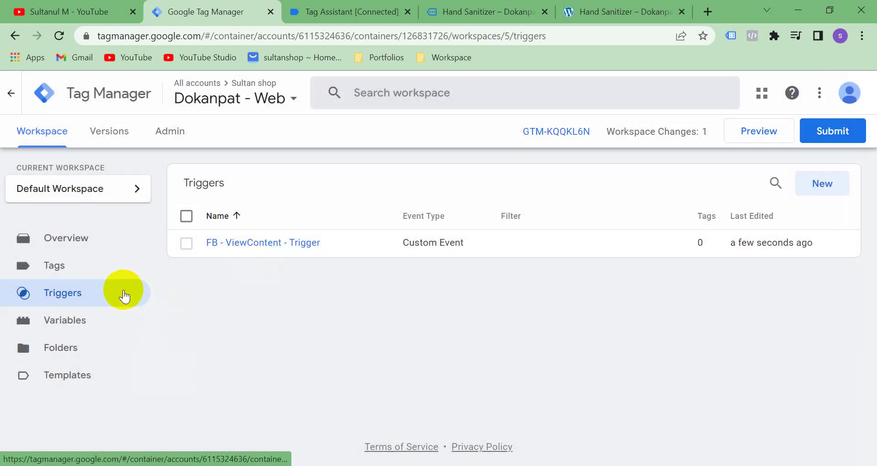
- Create a new tag in the workspace and name it "FB - Viewcontent - Tag"
{"action": "left_click", "coordinate": [82, 264]}
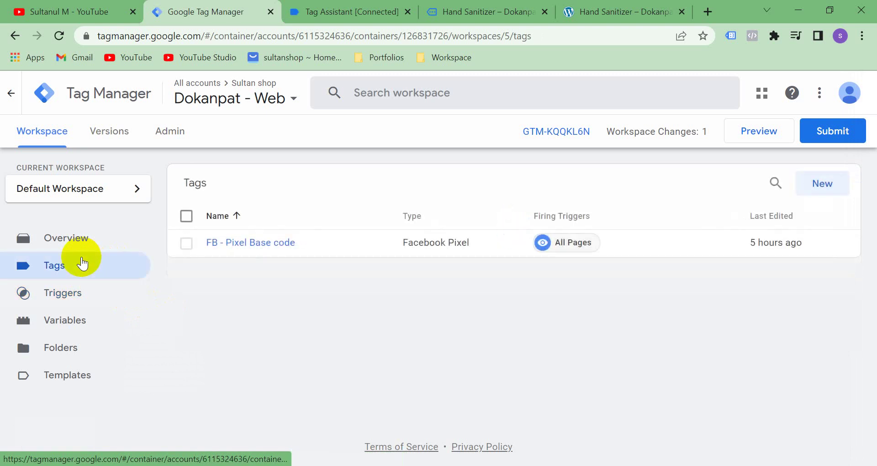
{"action": "left_click", "coordinate": [821, 188]}
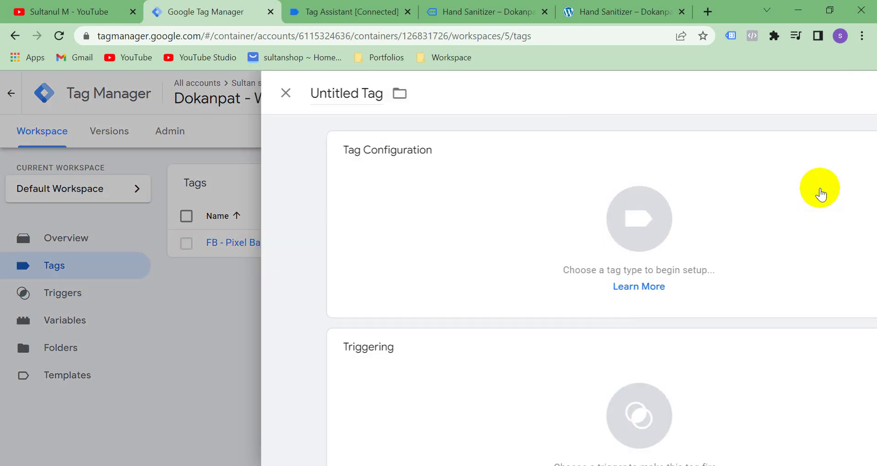
{"action": "left_click", "coordinate": [200, 90]}
{"action": "key", "text": "ctrl+a"}
{"action": "type", "text": "F"}
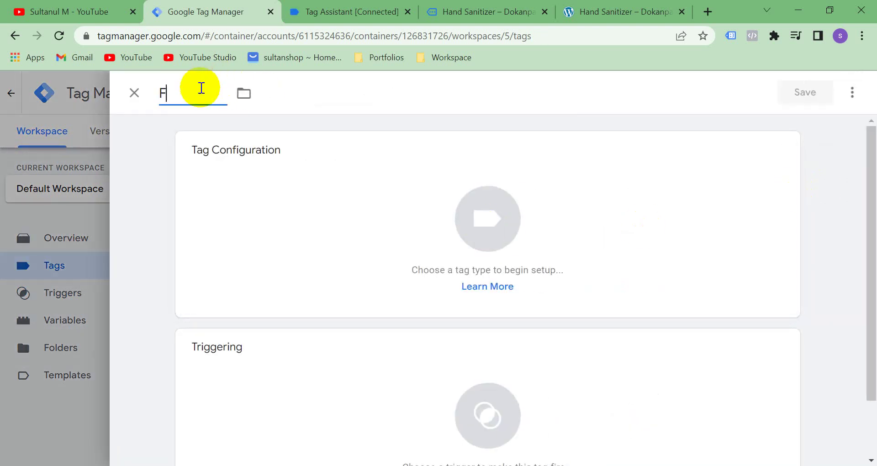
{"action": "type", "text": "B - Viewcontent "}
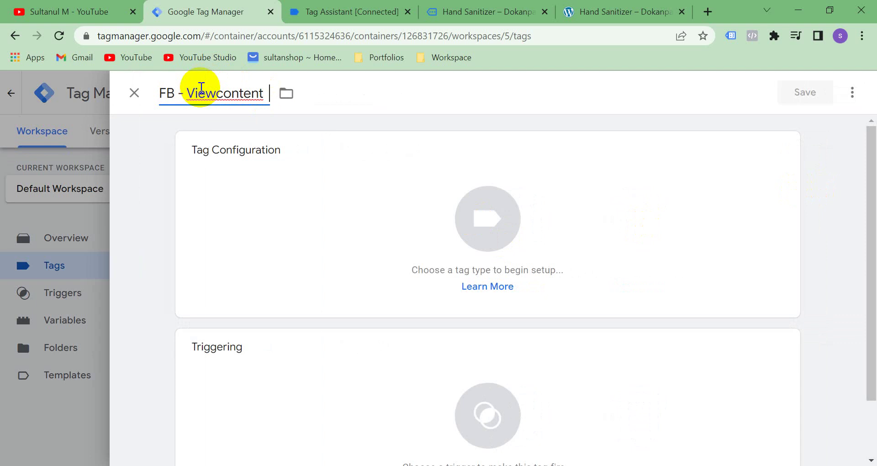
{"action": "type", "text": "- Tag"}
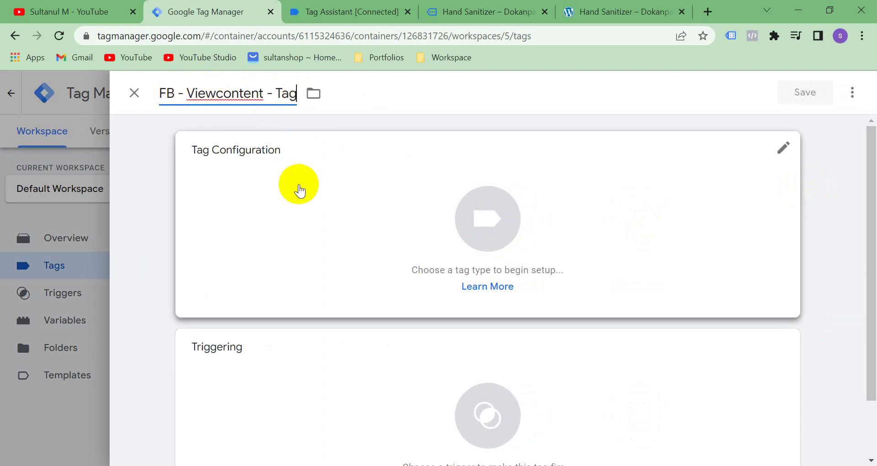
- Set the type of the FB - Viewcontent - Tag to the Facebook Pixel gallery template
{"action": "left_click", "coordinate": [299, 183]}
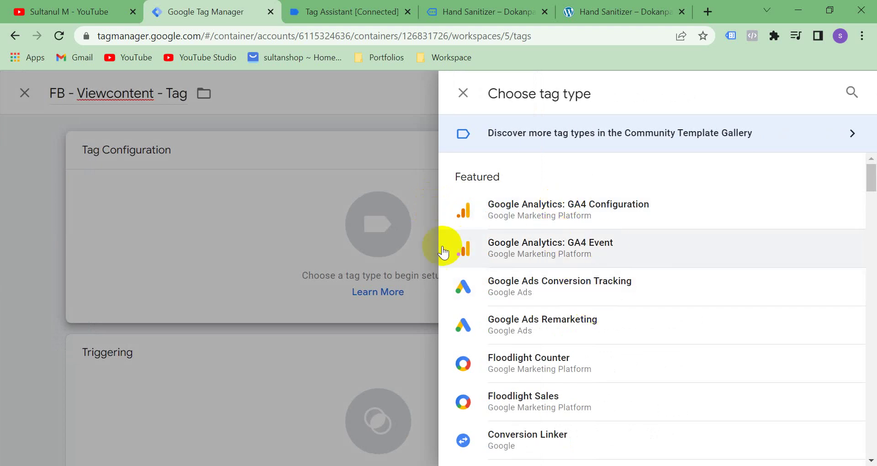
{"action": "scroll", "coordinate": [584, 303], "scroll_direction": "down", "scroll_amount": 5}
{"action": "scroll", "coordinate": [584, 299], "scroll_direction": "down", "scroll_amount": 4}
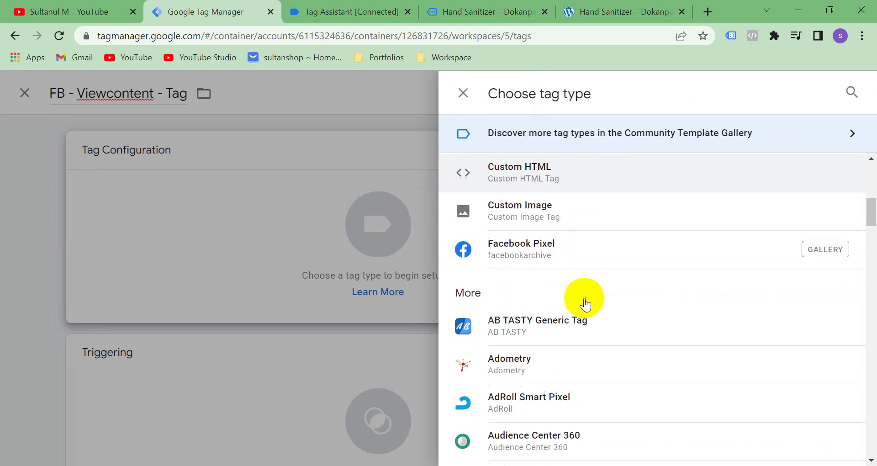
{"action": "scroll", "coordinate": [515, 288], "scroll_direction": "up", "scroll_amount": 1}
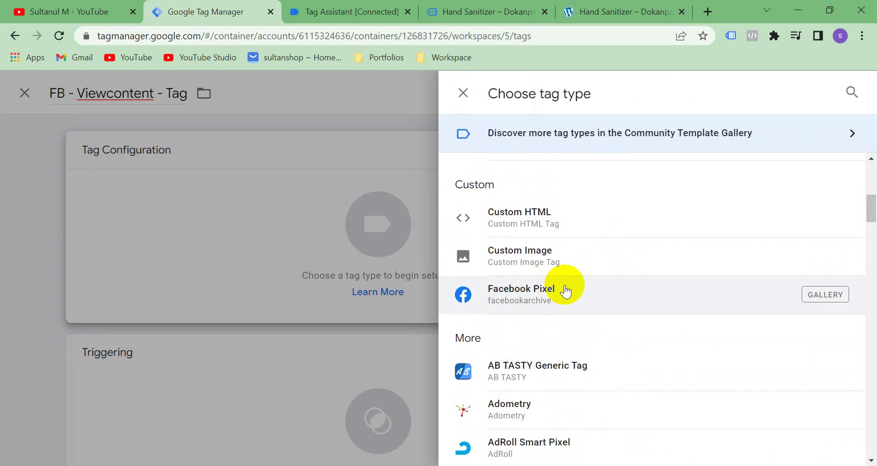
{"action": "left_click", "coordinate": [536, 297]}
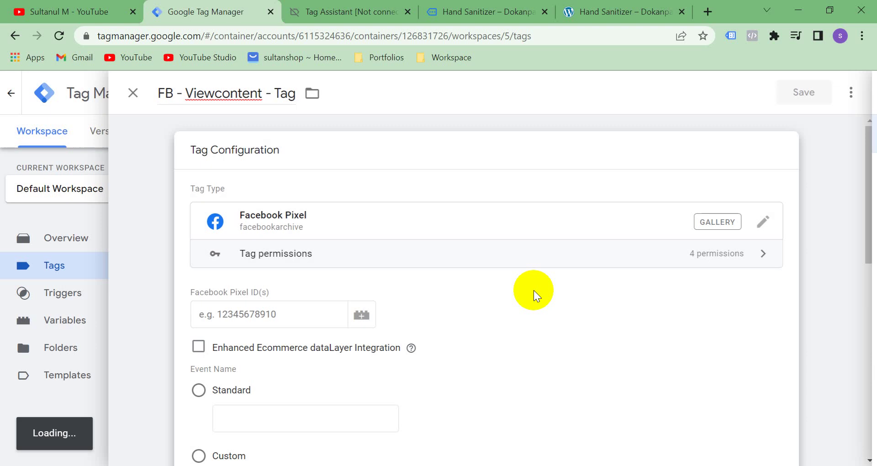
- Copy the Dokanpat pixel's ID from Meta Business settings into the tag's Facebook Pixel ID(s) field in Google Tag Manager
{"action": "left_click", "coordinate": [287, 312]}
{"action": "scroll", "coordinate": [287, 309], "scroll_direction": "down", "scroll_amount": 1}
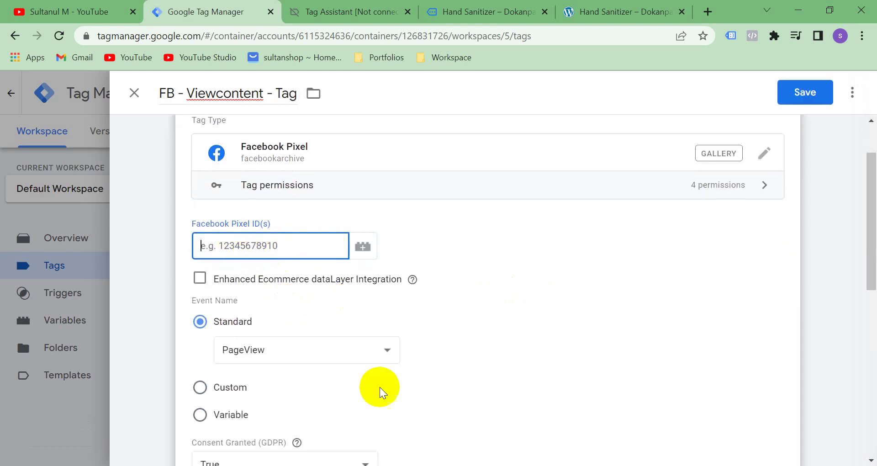
{"action": "key", "text": "alt+Tab"}
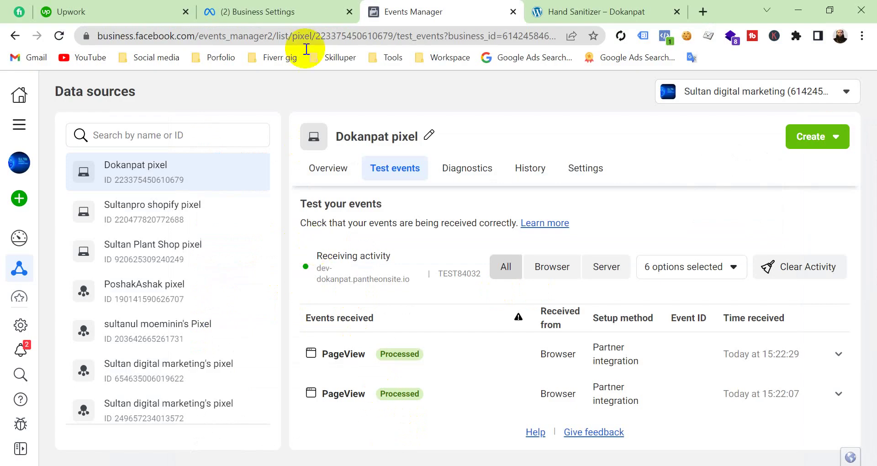
{"action": "left_click", "coordinate": [271, 15]}
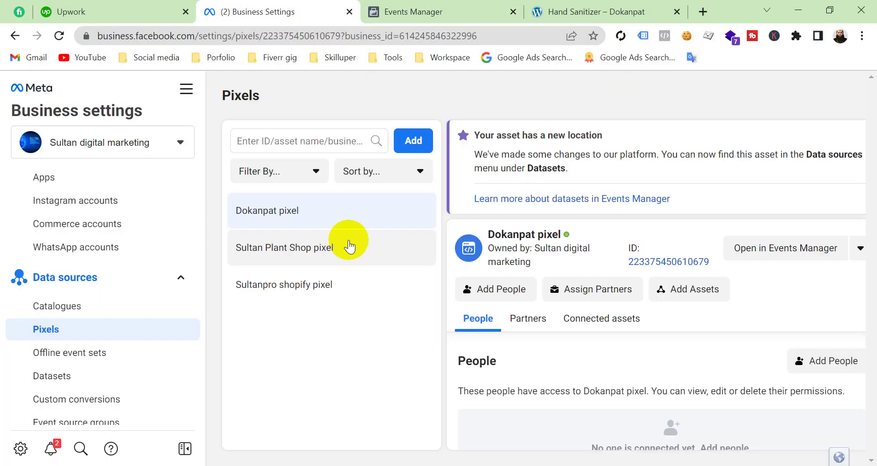
{"action": "left_click", "coordinate": [667, 263]}
{"action": "key", "text": "alt+Tab"}
{"action": "left_click", "coordinate": [227, 256]}
{"action": "key", "text": "ctrl+v"}
- Set the tag's standard event name to ViewContent
{"action": "scroll", "coordinate": [380, 297], "scroll_direction": "down", "scroll_amount": 2}
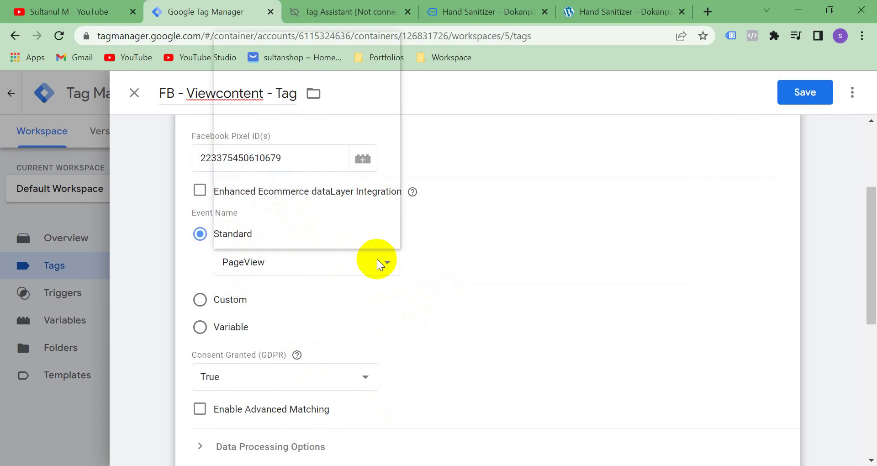
{"action": "left_click", "coordinate": [378, 261]}
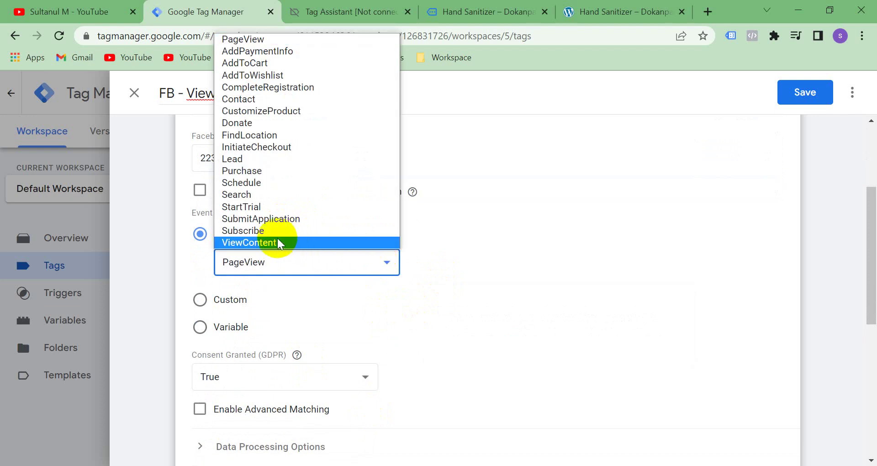
{"action": "left_click", "coordinate": [304, 239]}
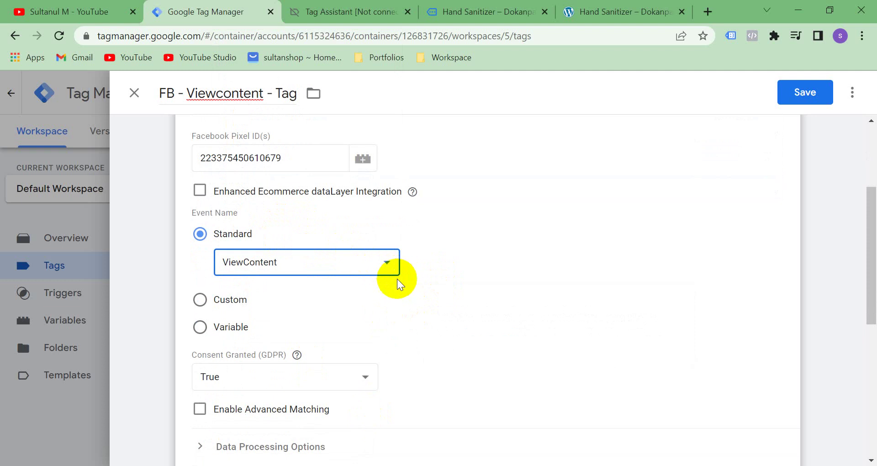
- Assign FB - ViewContent - Trigger as the tag's firing trigger and save the tag
{"action": "scroll", "coordinate": [358, 338], "scroll_direction": "down", "scroll_amount": 7}
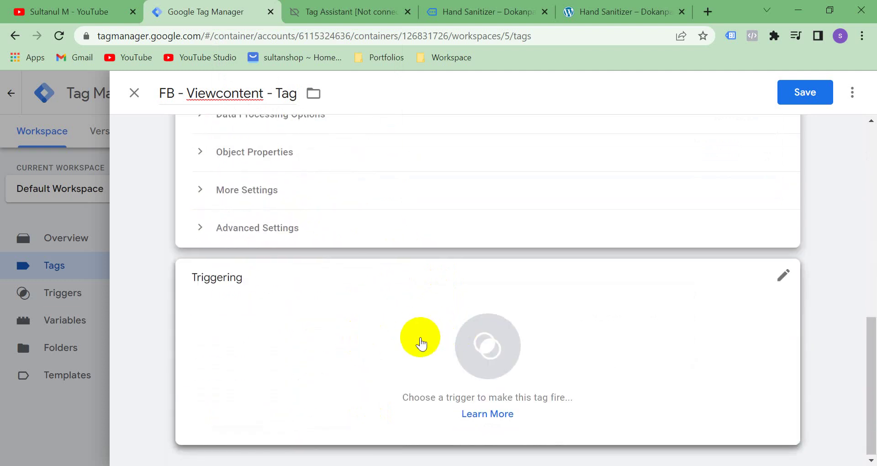
{"action": "left_click", "coordinate": [461, 366]}
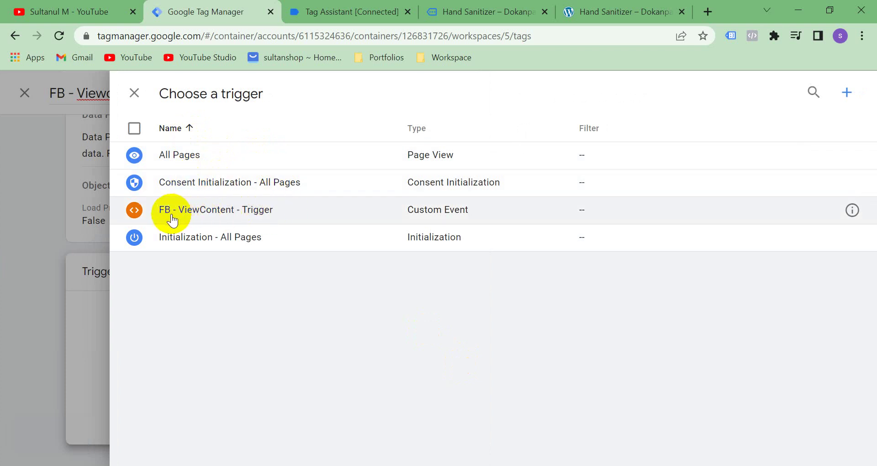
{"action": "left_click", "coordinate": [280, 211]}
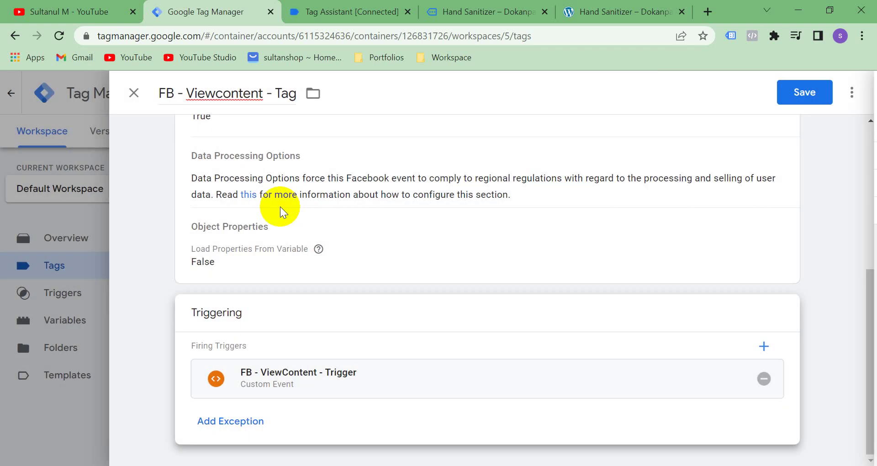
{"action": "left_click", "coordinate": [809, 87]}
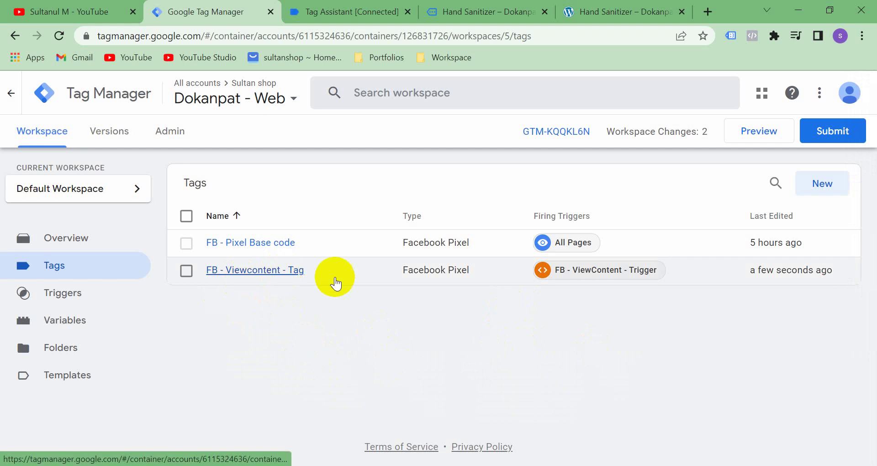
- Submit the workspace changes and publish them as a version named "fb viewcontent tag"
{"action": "left_click", "coordinate": [838, 132]}
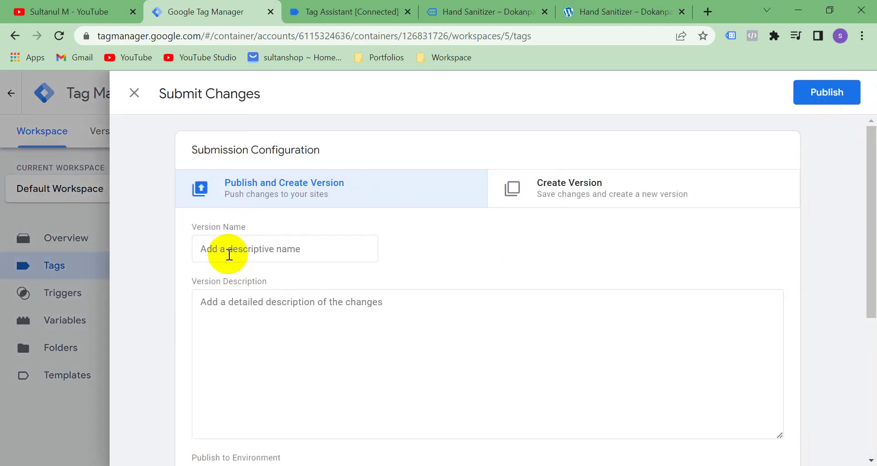
{"action": "left_click", "coordinate": [241, 242]}
{"action": "type", "text": "fb"}
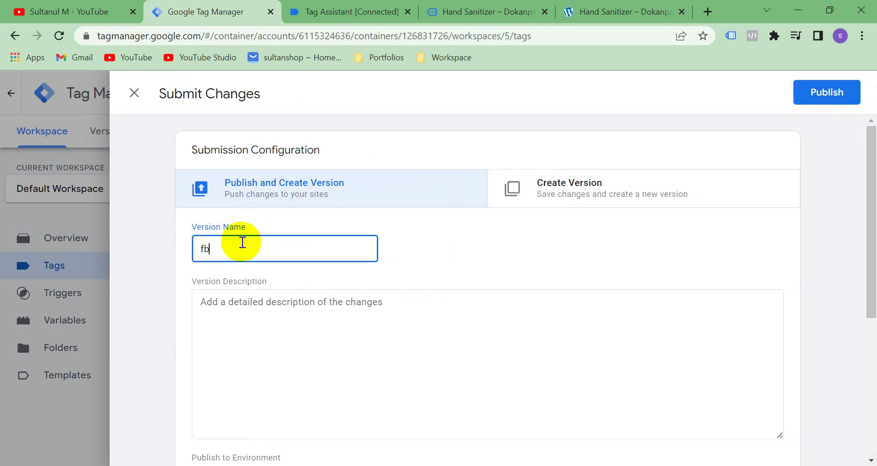
{"action": "type", "text": " viewcontent tag"}
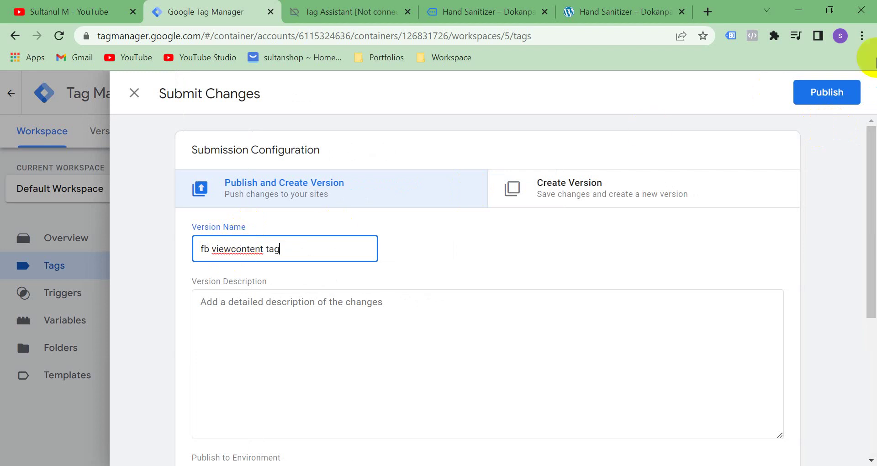
{"action": "left_click", "coordinate": [830, 87]}
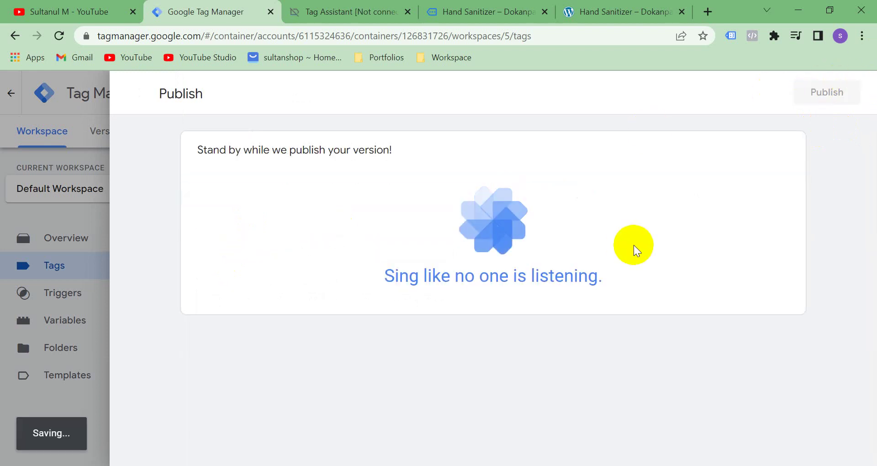
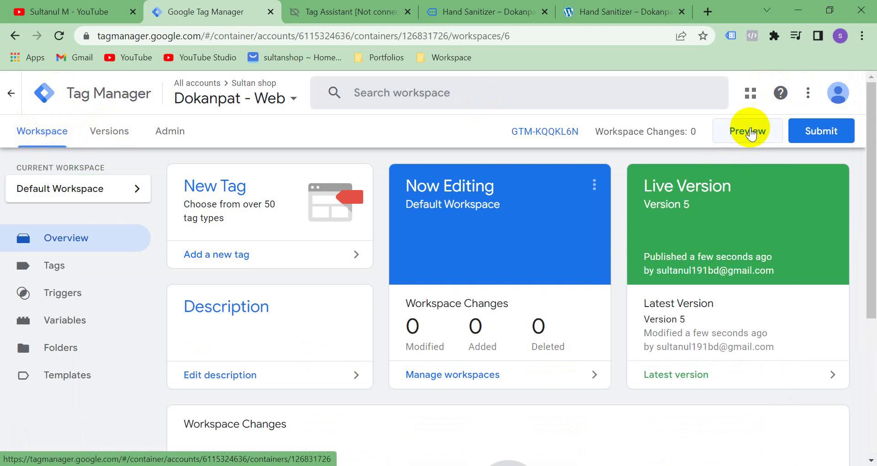
- Preview the container on the store's home page, review its fired tags in Tag Assistant, and return to the store page
{"action": "left_click", "coordinate": [748, 131]}
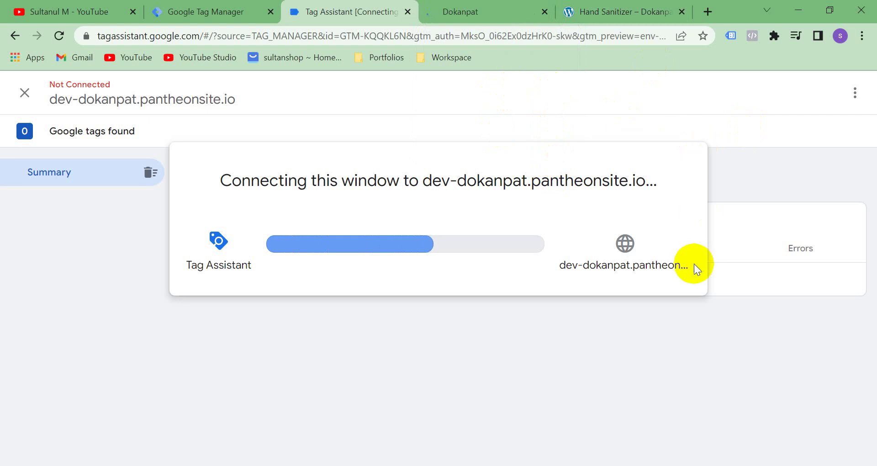
{"action": "left_click", "coordinate": [471, 6]}
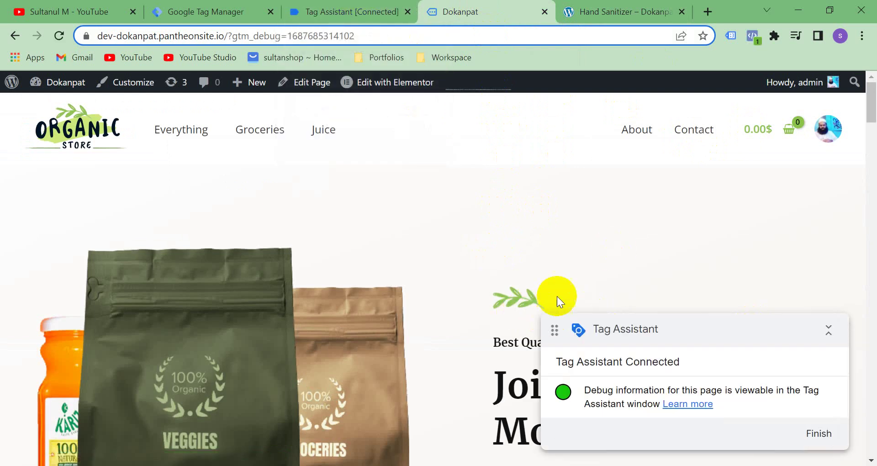
{"action": "left_click", "coordinate": [343, 10]}
{"action": "left_click", "coordinate": [446, 331]}
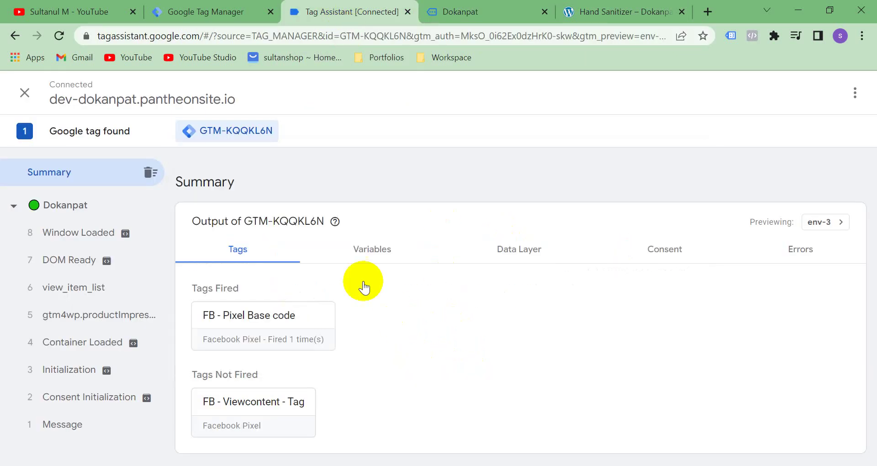
{"action": "left_click", "coordinate": [447, 11]}
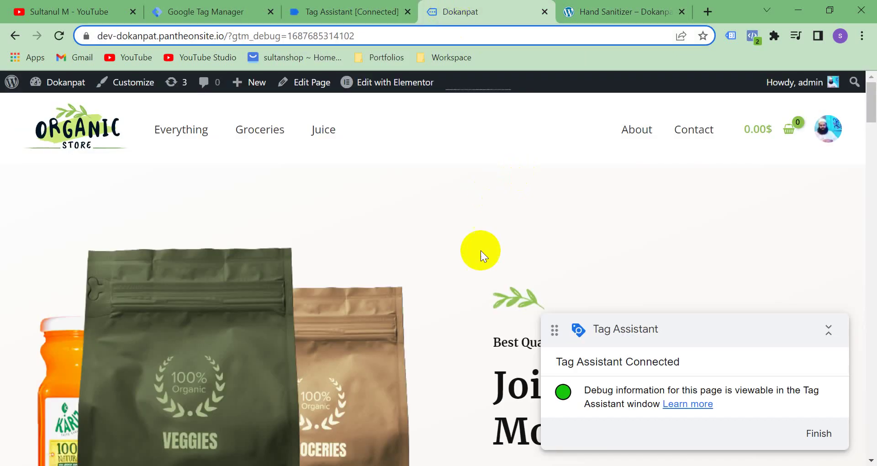
- Open the Handpicked Red Chillies product page in the previewed store and review its fired tags in Tag Assistant
{"action": "scroll", "coordinate": [506, 298], "scroll_direction": "down", "scroll_amount": 15}
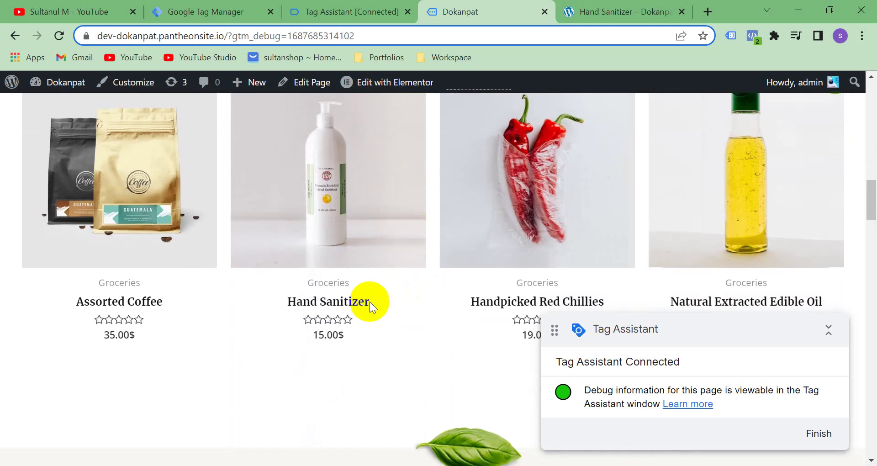
{"action": "scroll", "coordinate": [487, 283], "scroll_direction": "down", "scroll_amount": 1}
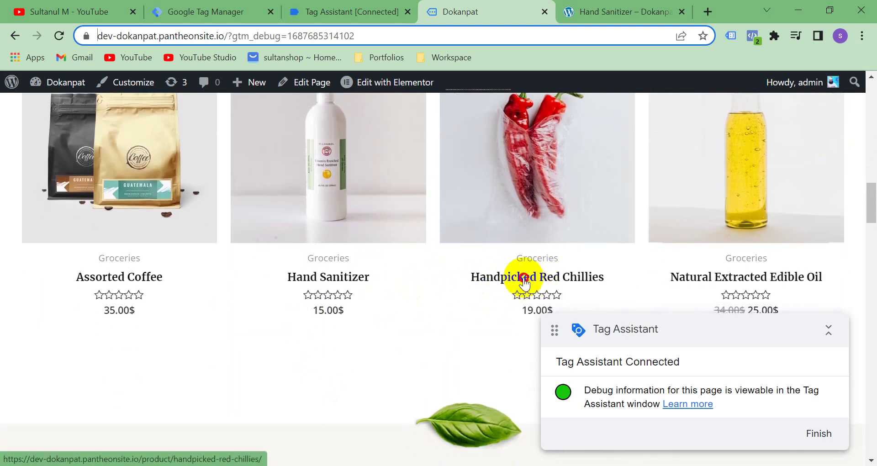
{"action": "left_click", "coordinate": [524, 283]}
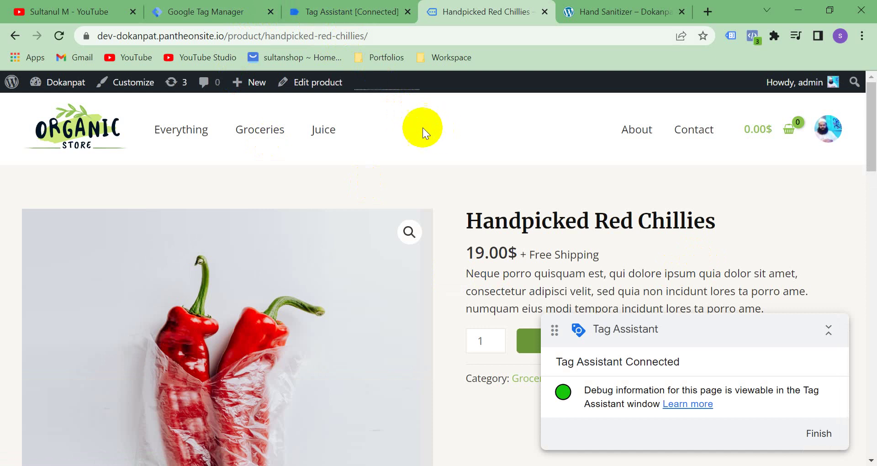
{"action": "left_click", "coordinate": [361, 10]}
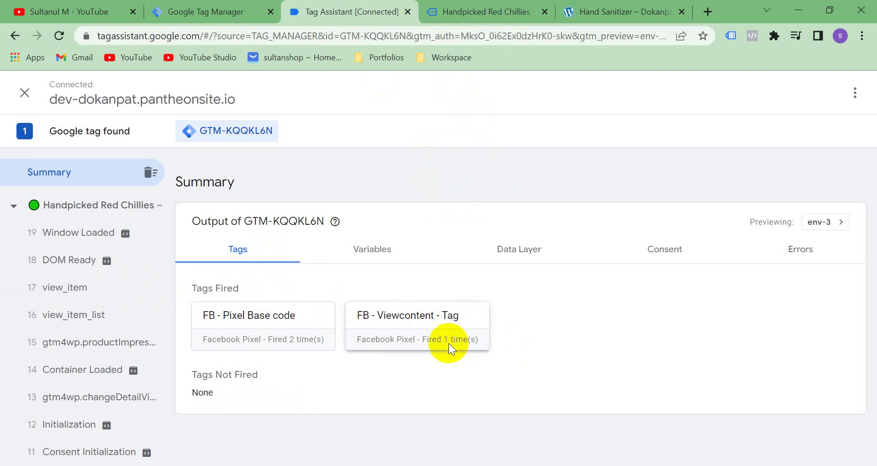
- Switch to Meta Events Manager and clear the recorded test session activity for Dokanpat pixel
{"action": "left_click", "coordinate": [415, 464]}
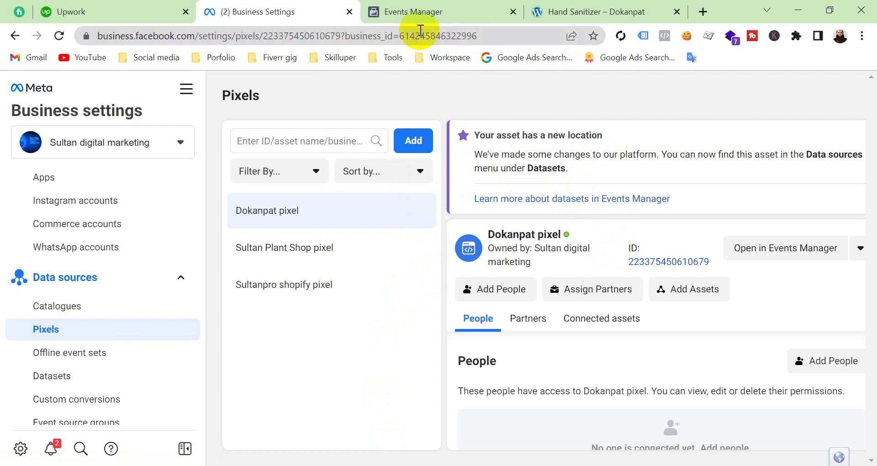
{"action": "left_click", "coordinate": [431, 12]}
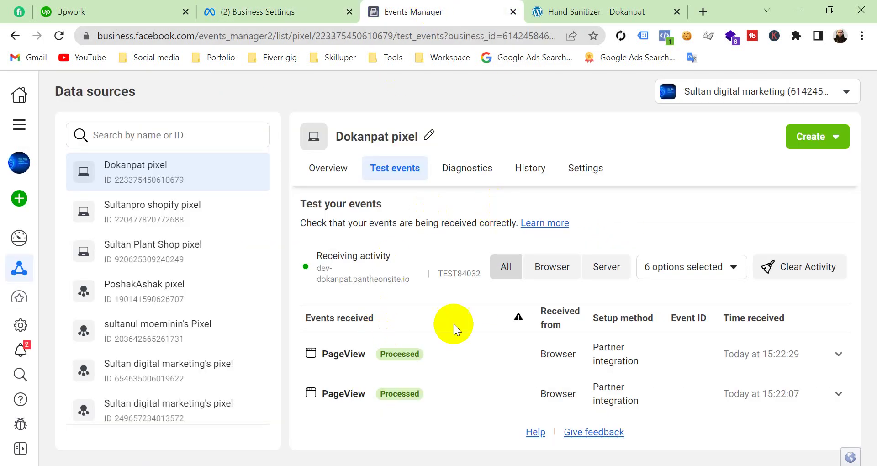
{"action": "left_click", "coordinate": [792, 265]}
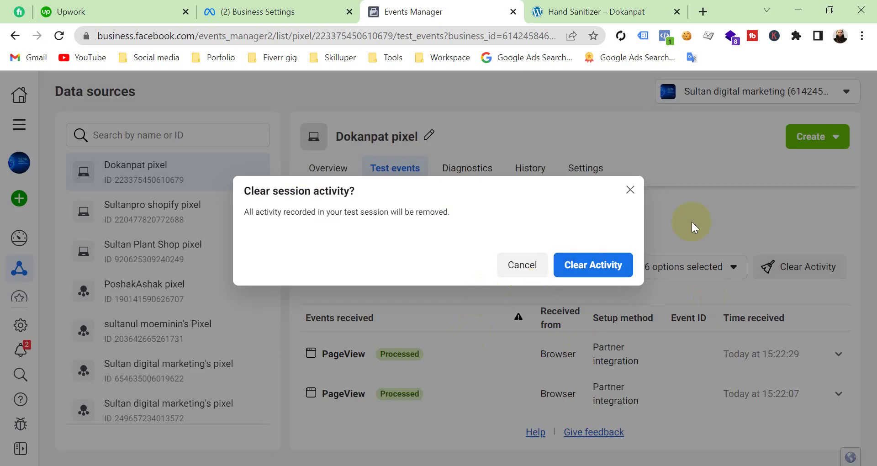
{"action": "left_click", "coordinate": [596, 265]}
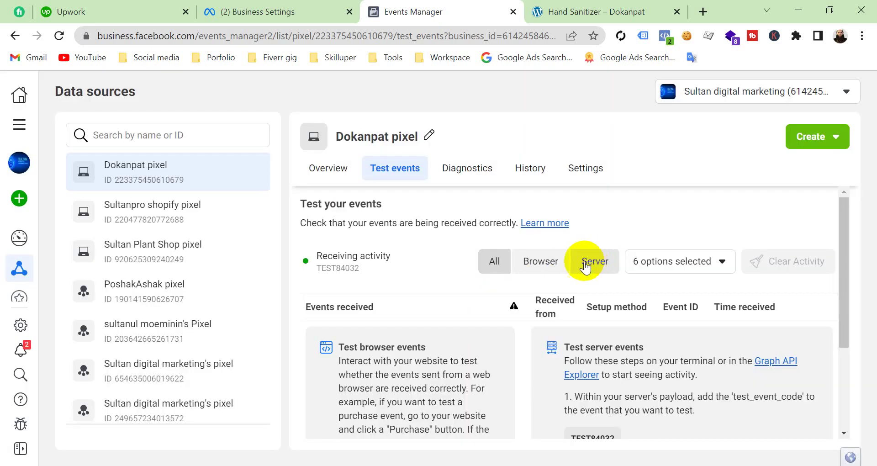
{"action": "scroll", "coordinate": [401, 431], "scroll_direction": "down", "scroll_amount": 3}
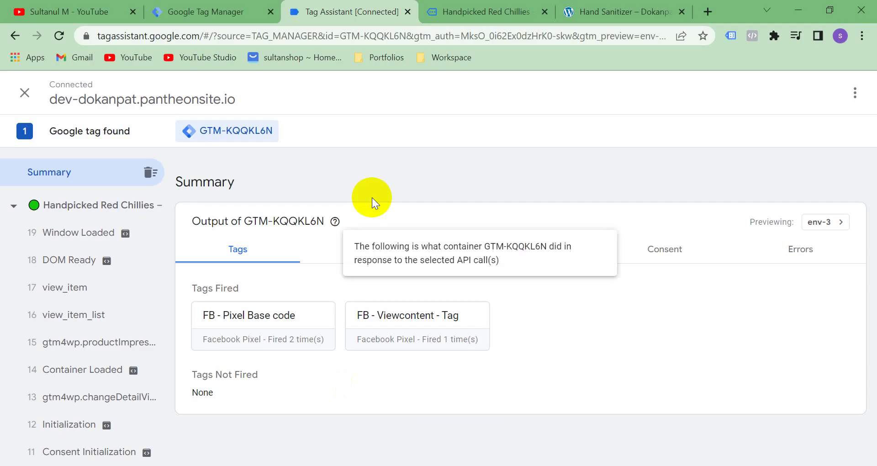
- Return to the previewed store and open the Natural Extracted Edible Oil page from the related products
{"action": "left_click", "coordinate": [445, 11]}
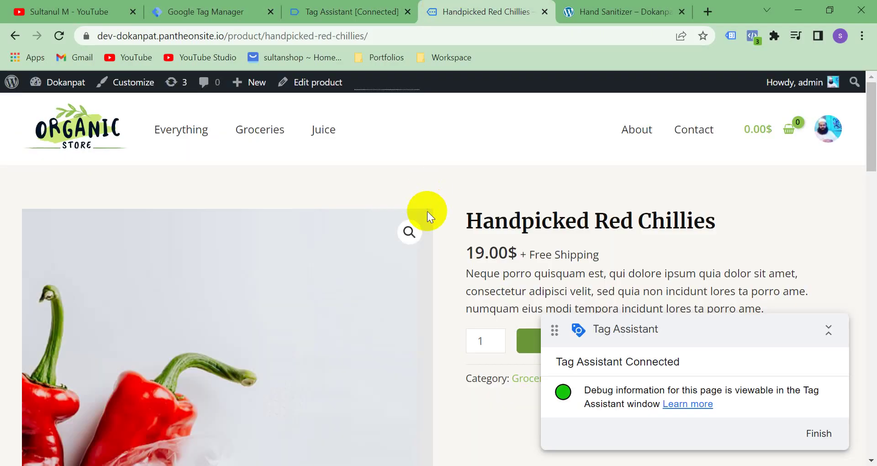
{"action": "scroll", "coordinate": [417, 282], "scroll_direction": "down", "scroll_amount": 10}
{"action": "scroll", "coordinate": [402, 272], "scroll_direction": "down", "scroll_amount": 3}
{"action": "scroll", "coordinate": [434, 265], "scroll_direction": "up", "scroll_amount": 1}
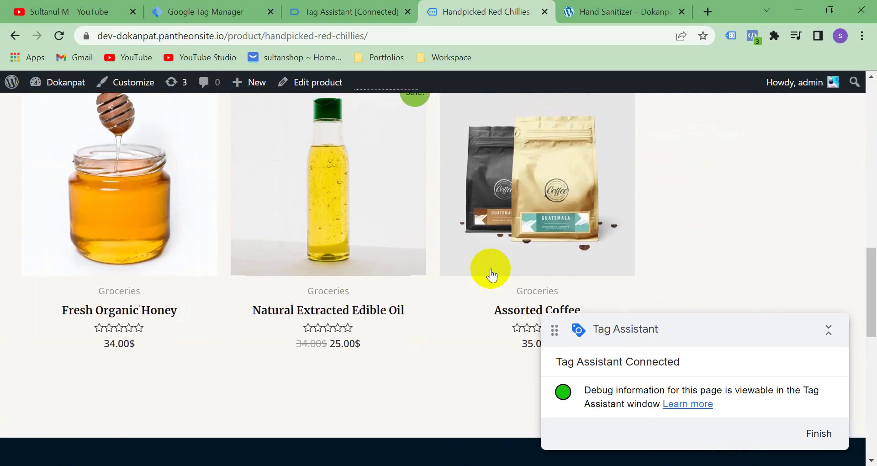
{"action": "left_click", "coordinate": [314, 318]}
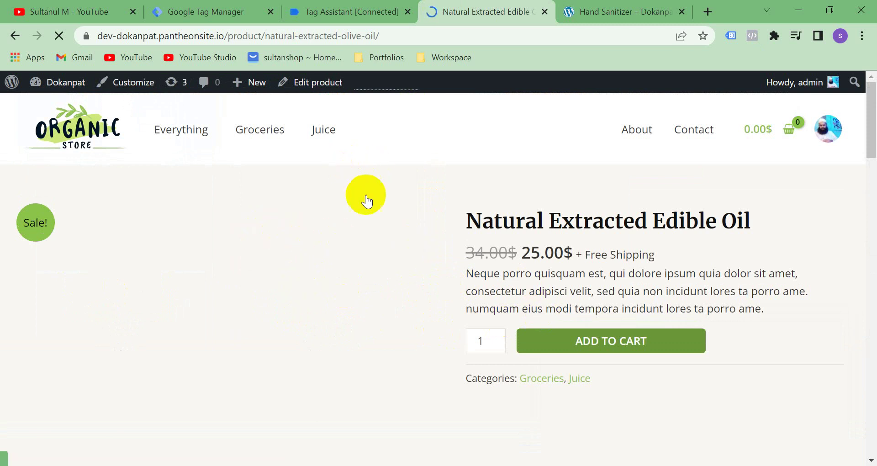
- Check the pixel's test events in Events Manager for received activity and read the browser event testing instructions
{"action": "key", "text": "alt+Tab"}
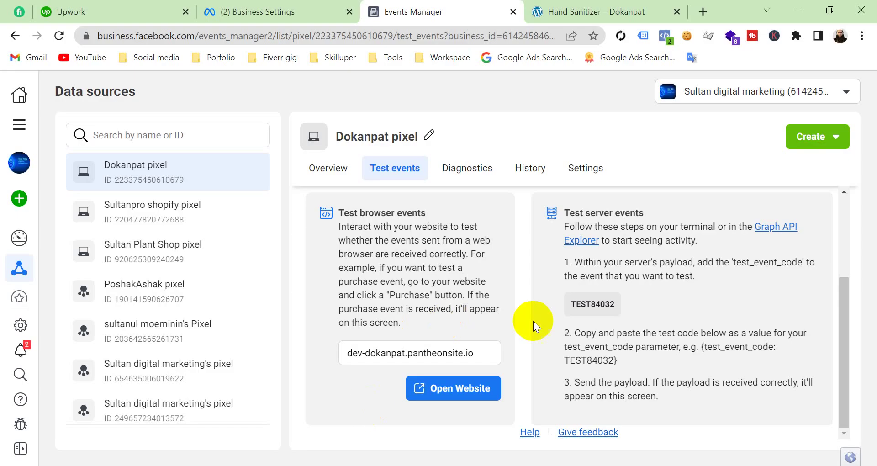
{"action": "scroll", "coordinate": [452, 347], "scroll_direction": "up", "scroll_amount": 3}
{"action": "scroll", "coordinate": [450, 338], "scroll_direction": "down", "scroll_amount": 1}
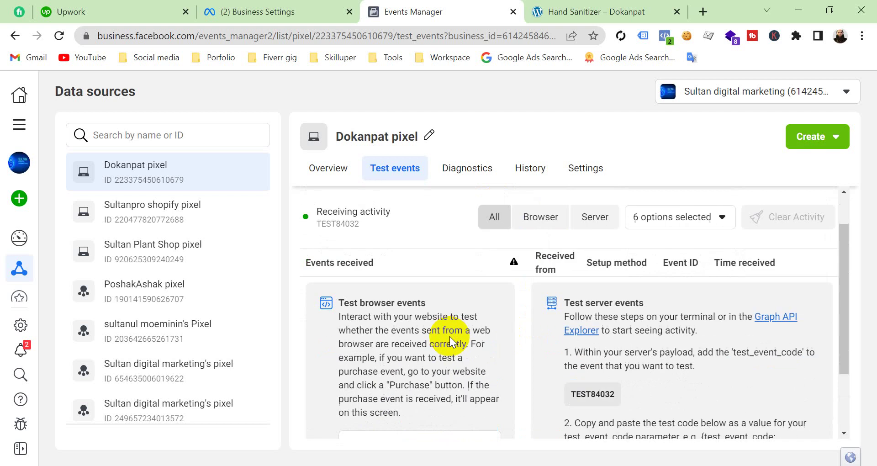
{"action": "scroll", "coordinate": [450, 336], "scroll_direction": "up", "scroll_amount": 1}
{"action": "scroll", "coordinate": [450, 336], "scroll_direction": "down", "scroll_amount": 3}
{"action": "scroll", "coordinate": [461, 336], "scroll_direction": "up", "scroll_amount": 3}
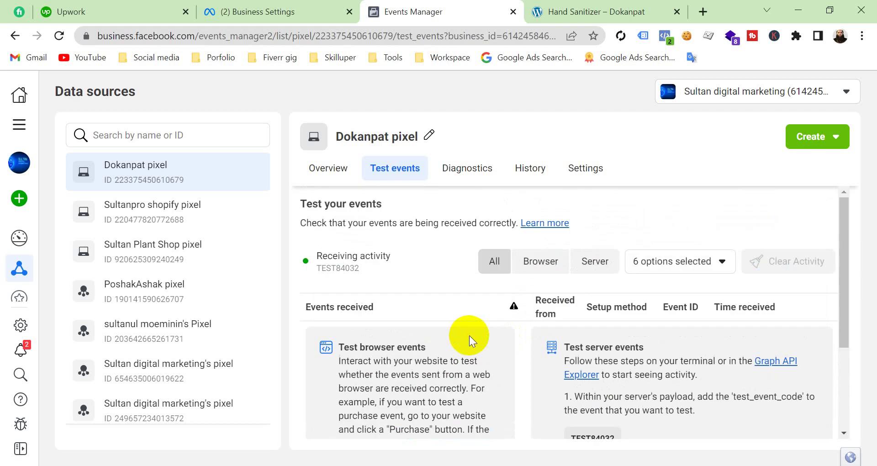
{"action": "scroll", "coordinate": [470, 336], "scroll_direction": "down", "scroll_amount": 3}
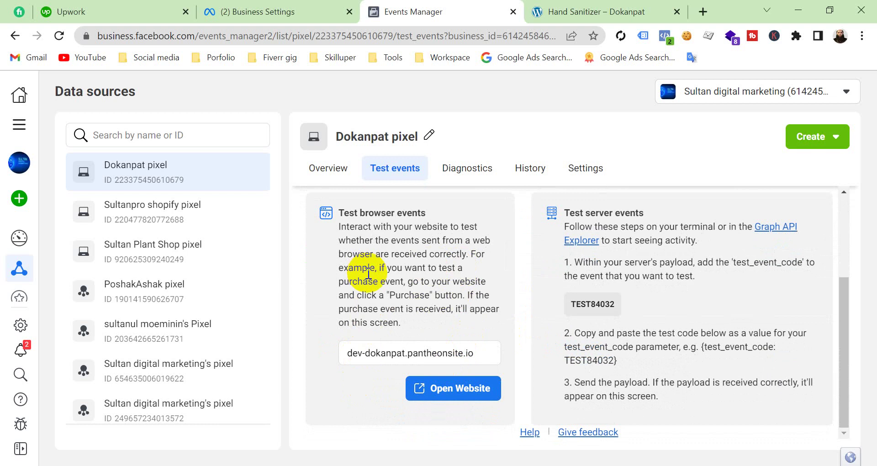
{"action": "scroll", "coordinate": [373, 328], "scroll_direction": "up", "scroll_amount": 2}
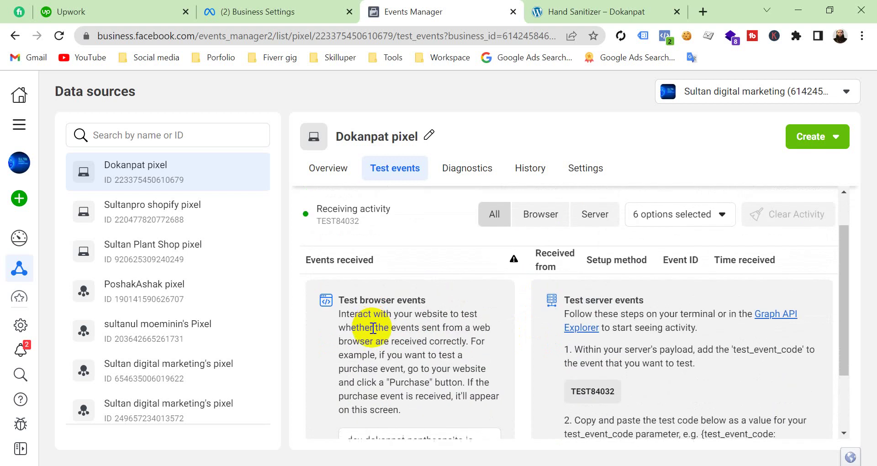
{"action": "scroll", "coordinate": [389, 326], "scroll_direction": "down", "scroll_amount": 1}
{"action": "scroll", "coordinate": [467, 383], "scroll_direction": "down", "scroll_amount": 1}
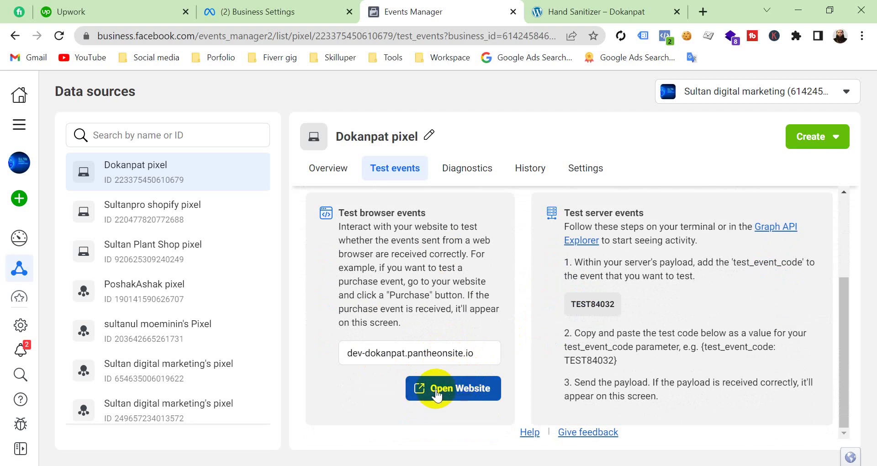
- Launch dev-dokanpat.pantheonsite.io from the browser event test, open the Hand Sanitizer product, and check the events received
{"action": "left_click", "coordinate": [459, 388]}
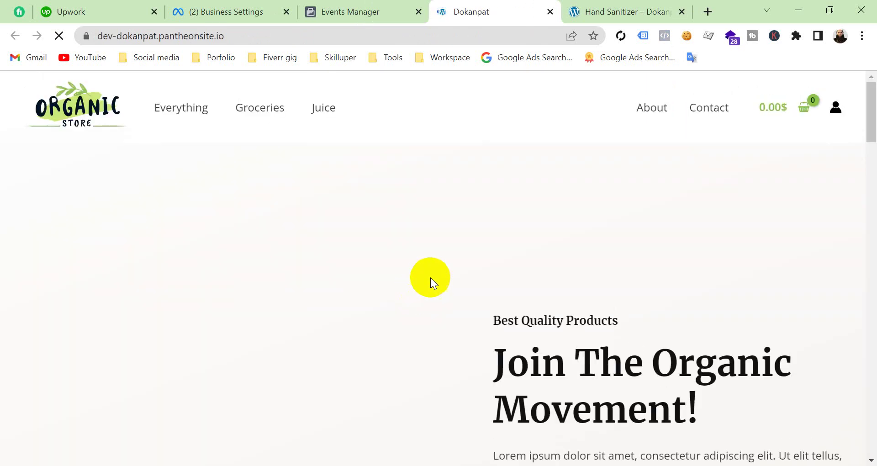
{"action": "scroll", "coordinate": [537, 306], "scroll_direction": "down", "scroll_amount": 12}
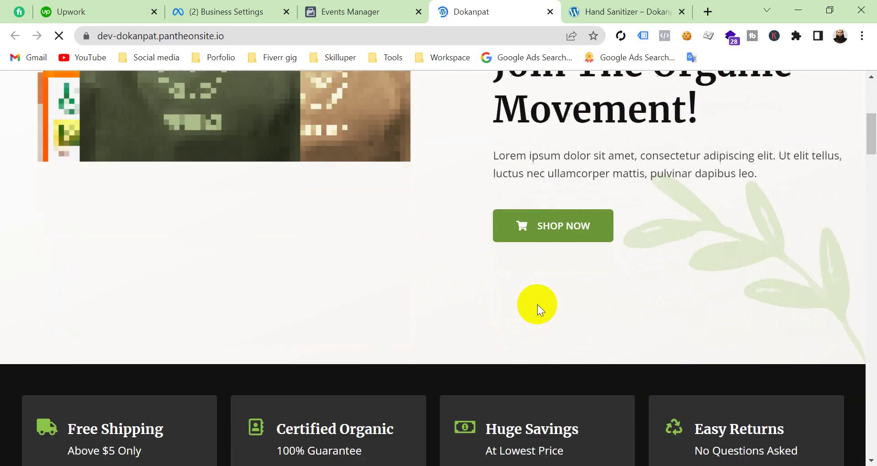
{"action": "scroll", "coordinate": [537, 304], "scroll_direction": "down", "scroll_amount": 6}
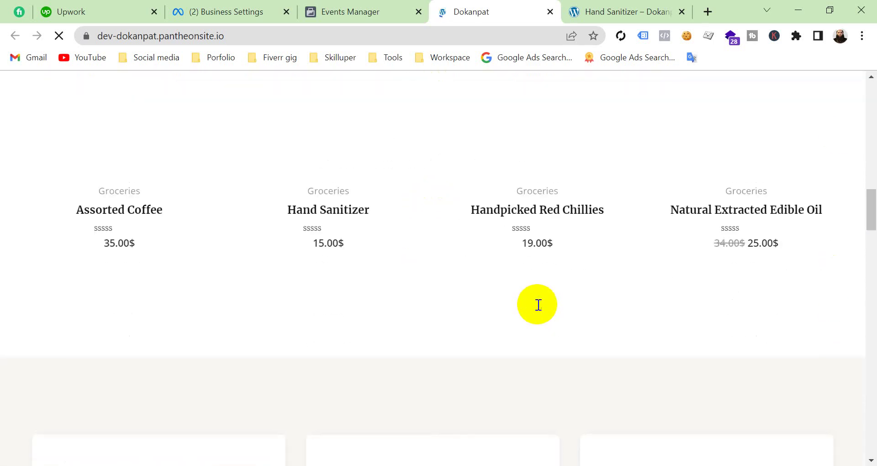
{"action": "scroll", "coordinate": [537, 310], "scroll_direction": "down", "scroll_amount": 1}
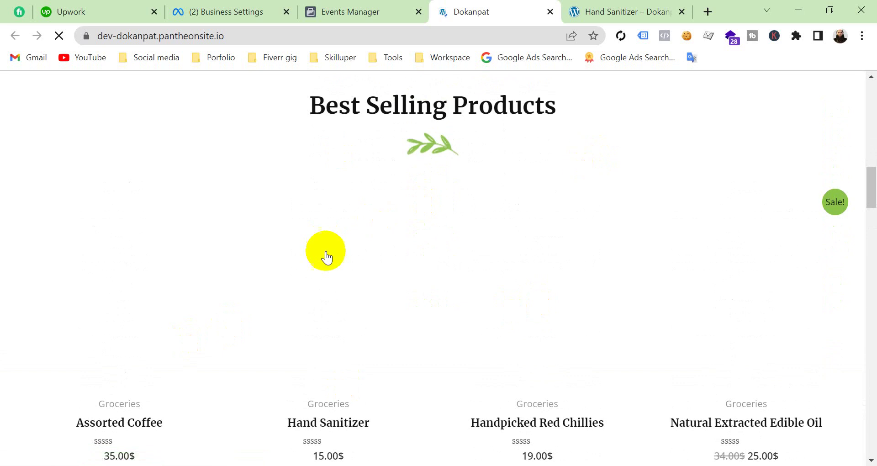
{"action": "scroll", "coordinate": [412, 255], "scroll_direction": "down", "scroll_amount": 4}
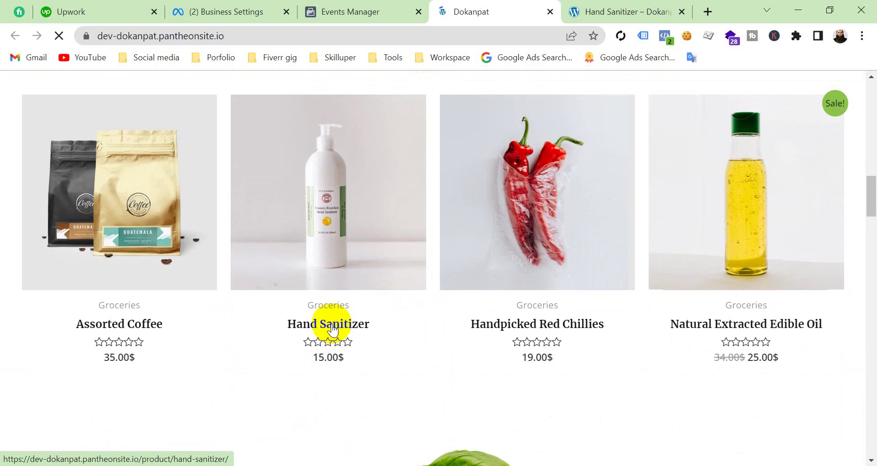
{"action": "left_click", "coordinate": [333, 329]}
{"action": "left_click", "coordinate": [359, 9]}
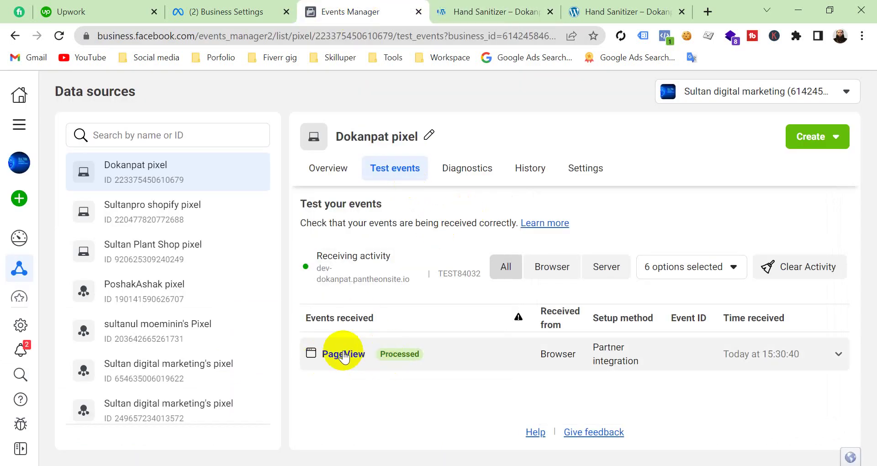
- Look through the Hand Sanitizer product page, then recheck the test events for a View content event
{"action": "left_click", "coordinate": [473, 11]}
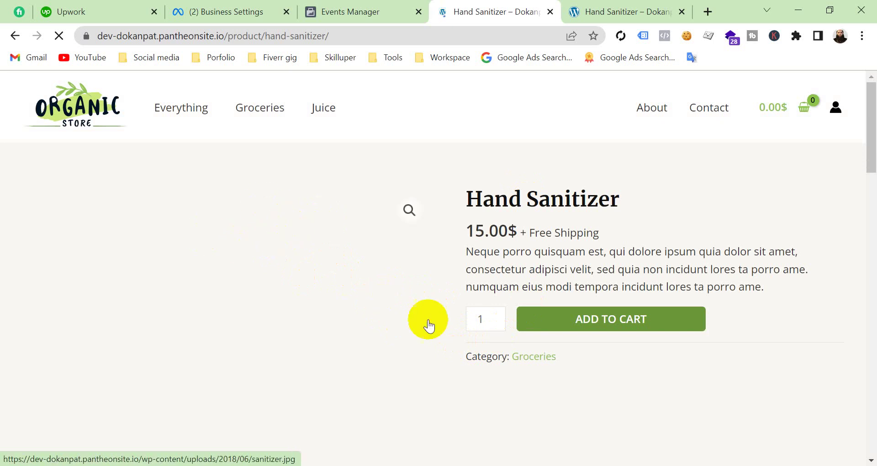
{"action": "scroll", "coordinate": [443, 345], "scroll_direction": "down", "scroll_amount": 15}
{"action": "scroll", "coordinate": [443, 344], "scroll_direction": "down", "scroll_amount": 9}
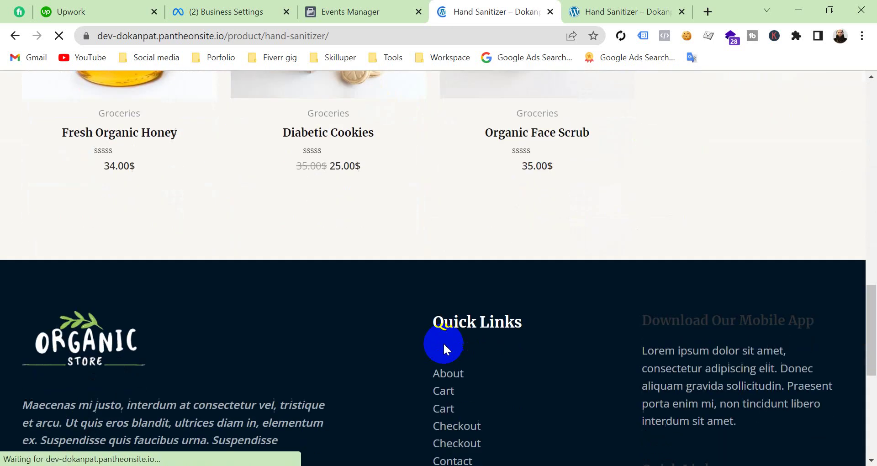
{"action": "scroll", "coordinate": [442, 346], "scroll_direction": "up", "scroll_amount": 16}
{"action": "scroll", "coordinate": [444, 344], "scroll_direction": "up", "scroll_amount": 10}
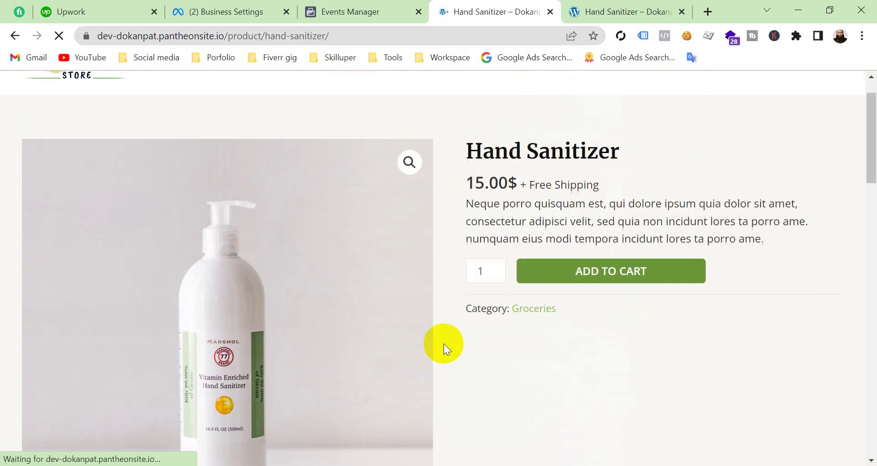
{"action": "scroll", "coordinate": [443, 344], "scroll_direction": "down", "scroll_amount": 1}
{"action": "scroll", "coordinate": [443, 344], "scroll_direction": "up", "scroll_amount": 1}
{"action": "scroll", "coordinate": [443, 344], "scroll_direction": "down", "scroll_amount": 1}
{"action": "scroll", "coordinate": [443, 342], "scroll_direction": "up", "scroll_amount": 3}
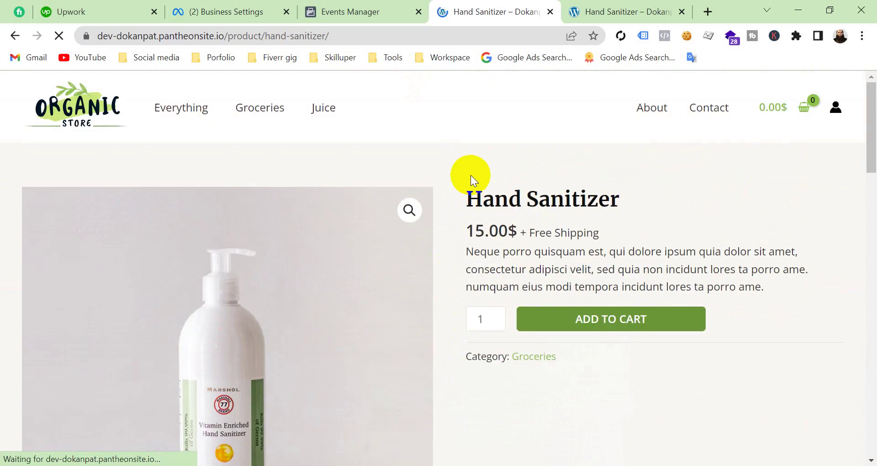
{"action": "left_click", "coordinate": [363, 13]}
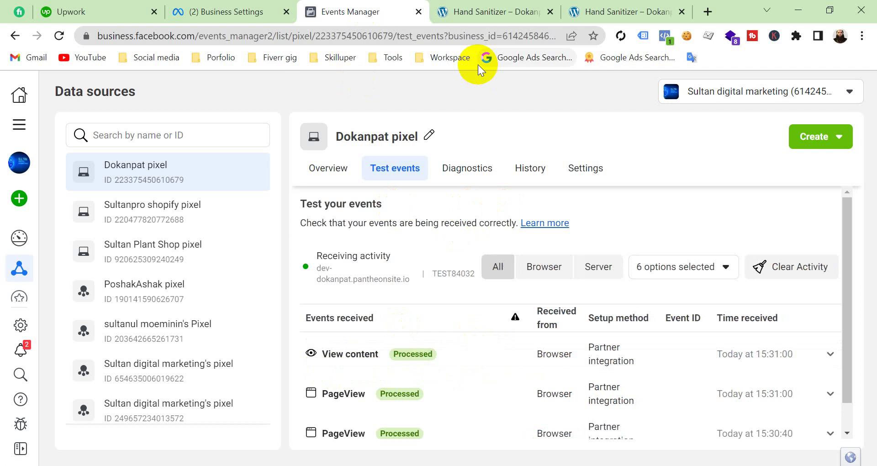
- Open the Diabetic Cookies page from Hand Sanitizer's related products and return to the pixel's test events
{"action": "left_click", "coordinate": [477, 11]}
{"action": "scroll", "coordinate": [439, 313], "scroll_direction": "down", "scroll_amount": 15}
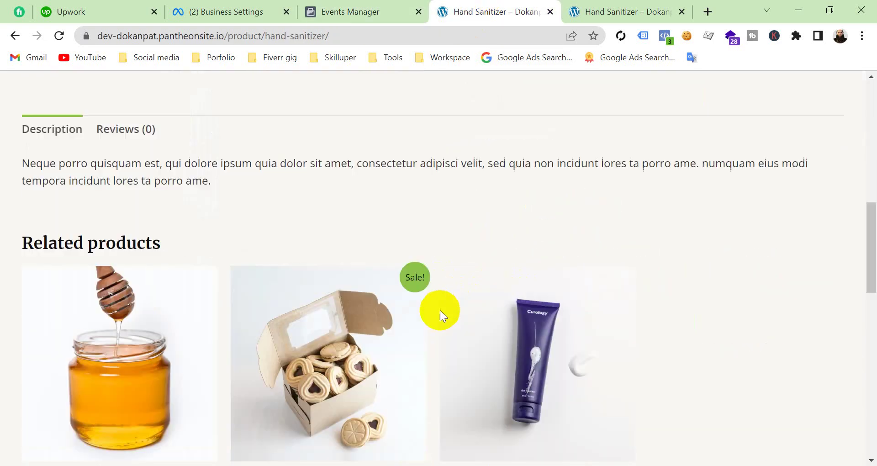
{"action": "scroll", "coordinate": [431, 314], "scroll_direction": "up", "scroll_amount": 2}
{"action": "left_click", "coordinate": [330, 273]}
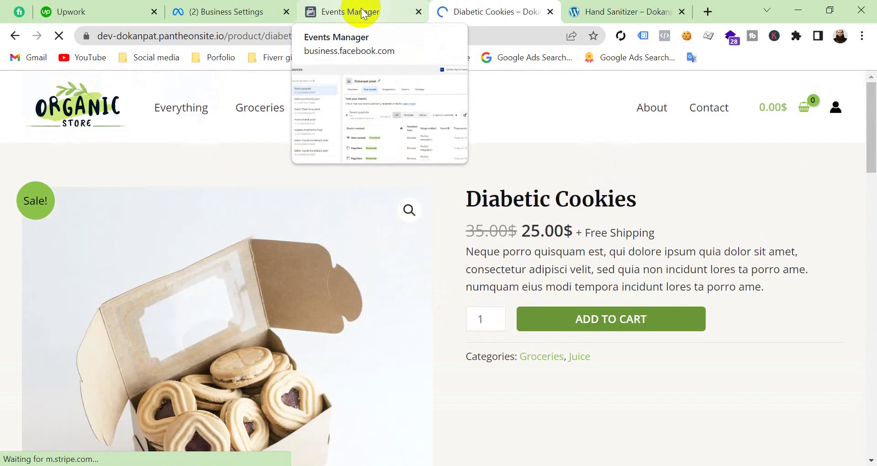
{"action": "left_click", "coordinate": [361, 11]}
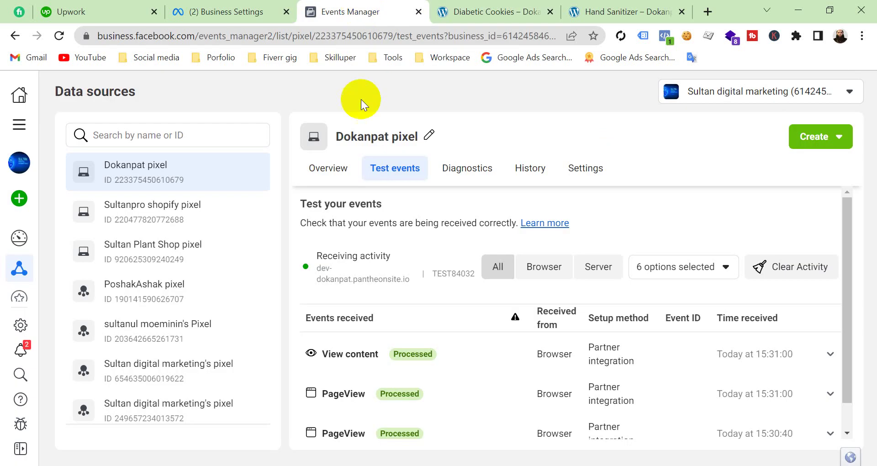
- Expand the latest View content event's details and compare its URL with the Diabetic Cookies product page
{"action": "scroll", "coordinate": [402, 382], "scroll_direction": "down", "scroll_amount": 2}
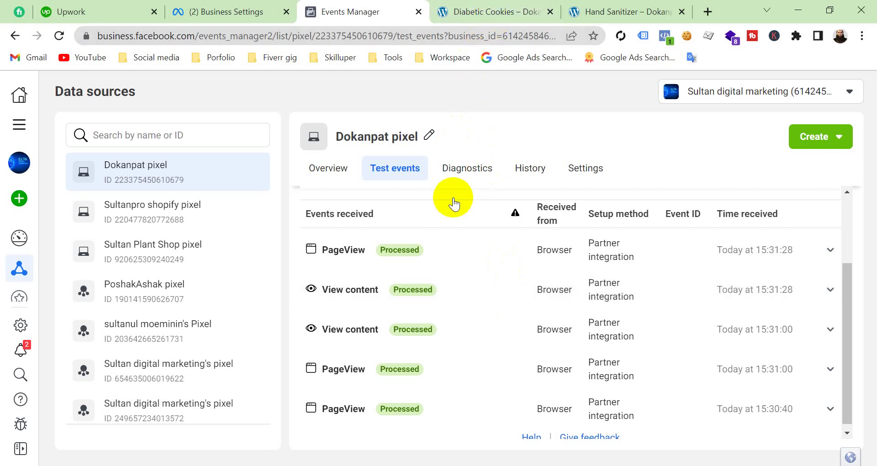
{"action": "left_click", "coordinate": [474, 294]}
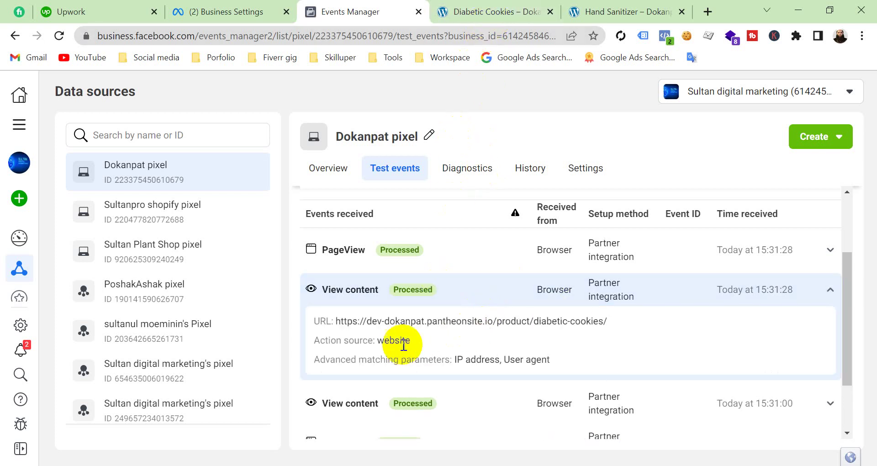
{"action": "left_click", "coordinate": [493, 13]}
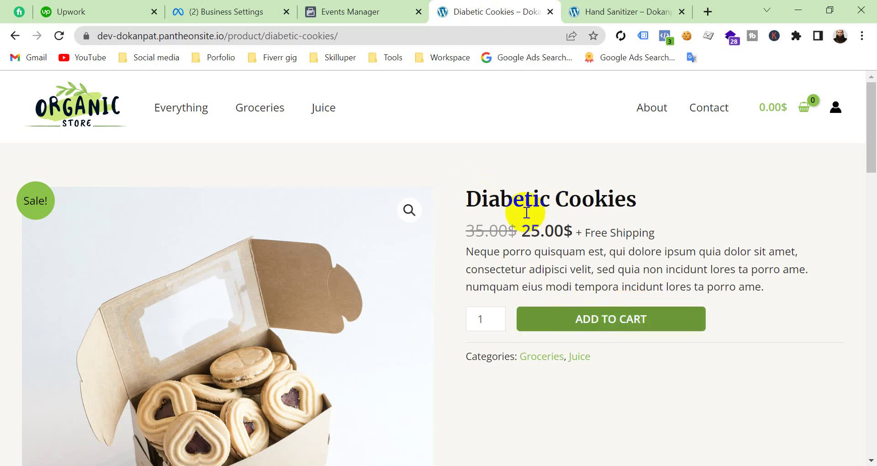
{"action": "left_click_drag", "start_coordinate": [478, 201], "coordinate": [462, 207]}
{"action": "left_click", "coordinate": [462, 206]}
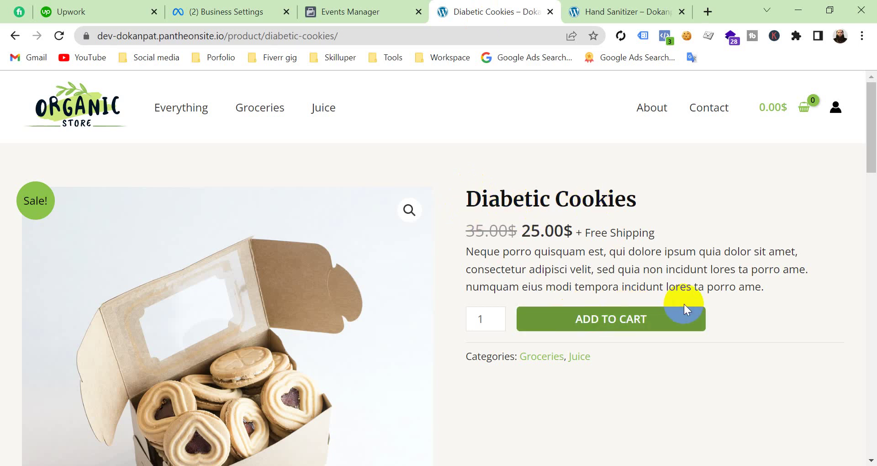
{"action": "scroll", "coordinate": [681, 341], "scroll_direction": "down", "scroll_amount": 3}
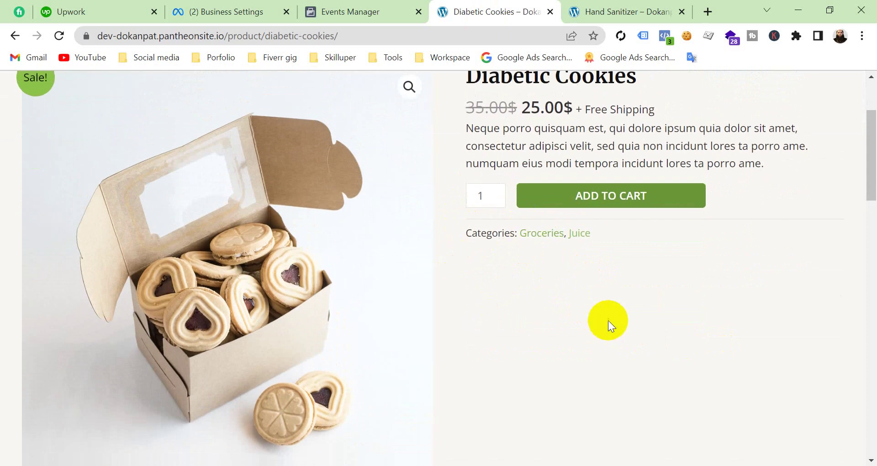
{"action": "scroll", "coordinate": [608, 320], "scroll_direction": "down", "scroll_amount": 7}
{"action": "scroll", "coordinate": [530, 314], "scroll_direction": "up", "scroll_amount": 10}
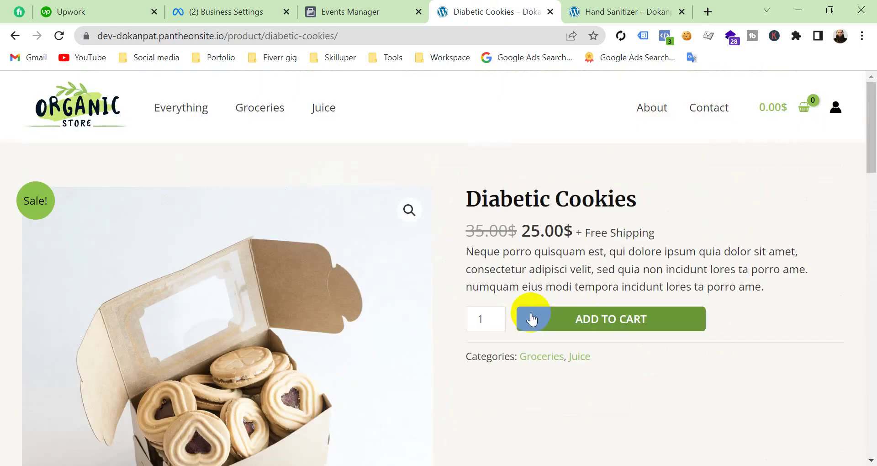